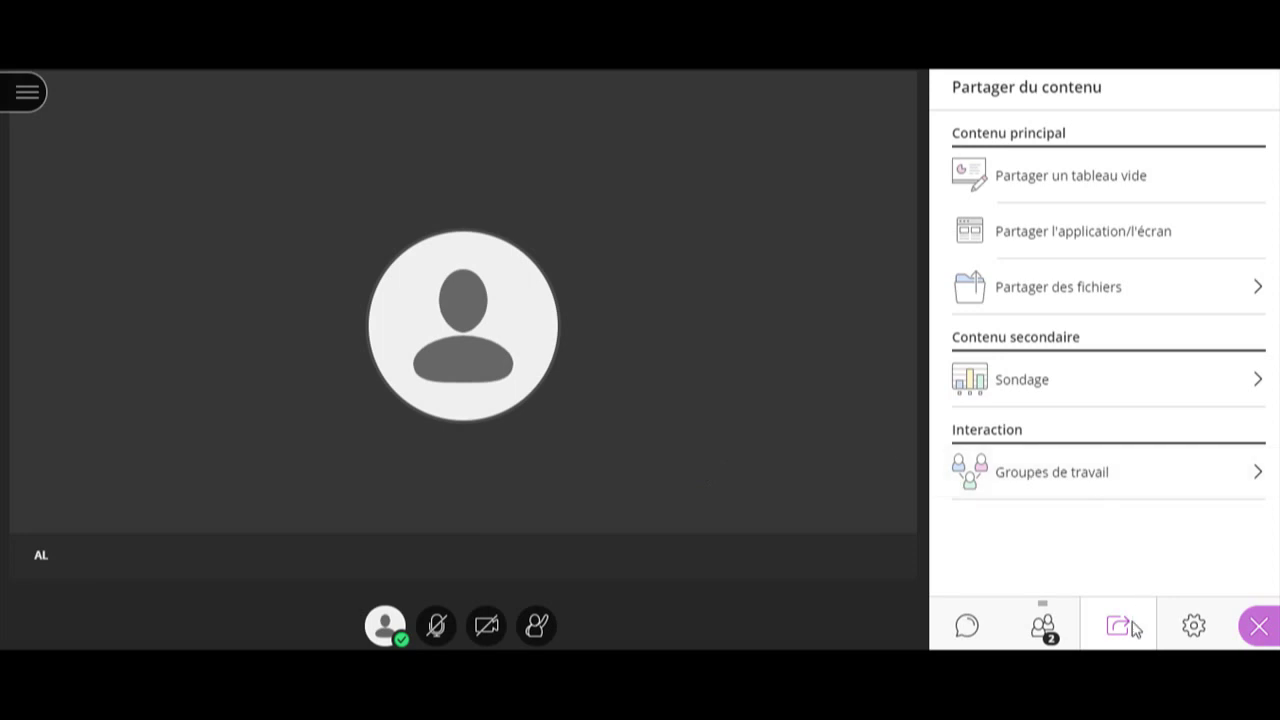
Share the entire screen, without audio, with the participants of the Collab session
{"action": "left_click", "coordinate": [1040, 232]}
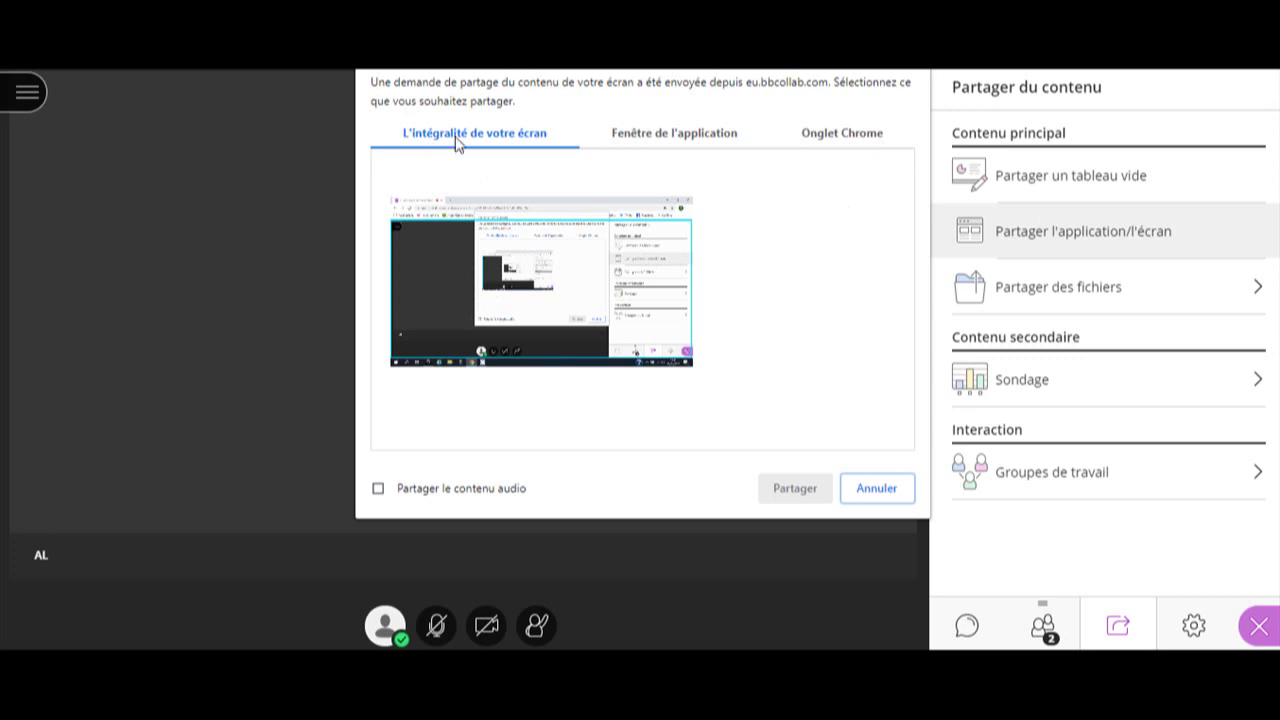
{"action": "left_click", "coordinate": [494, 282]}
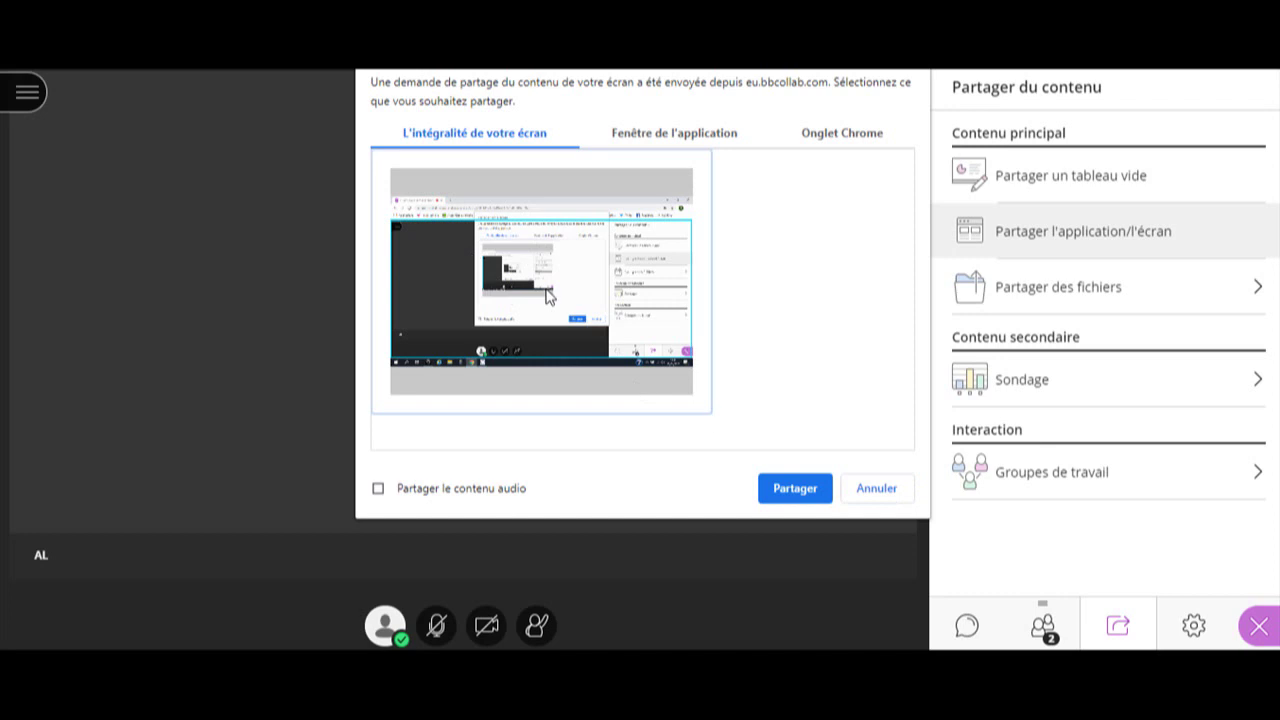
{"action": "left_click", "coordinate": [795, 489]}
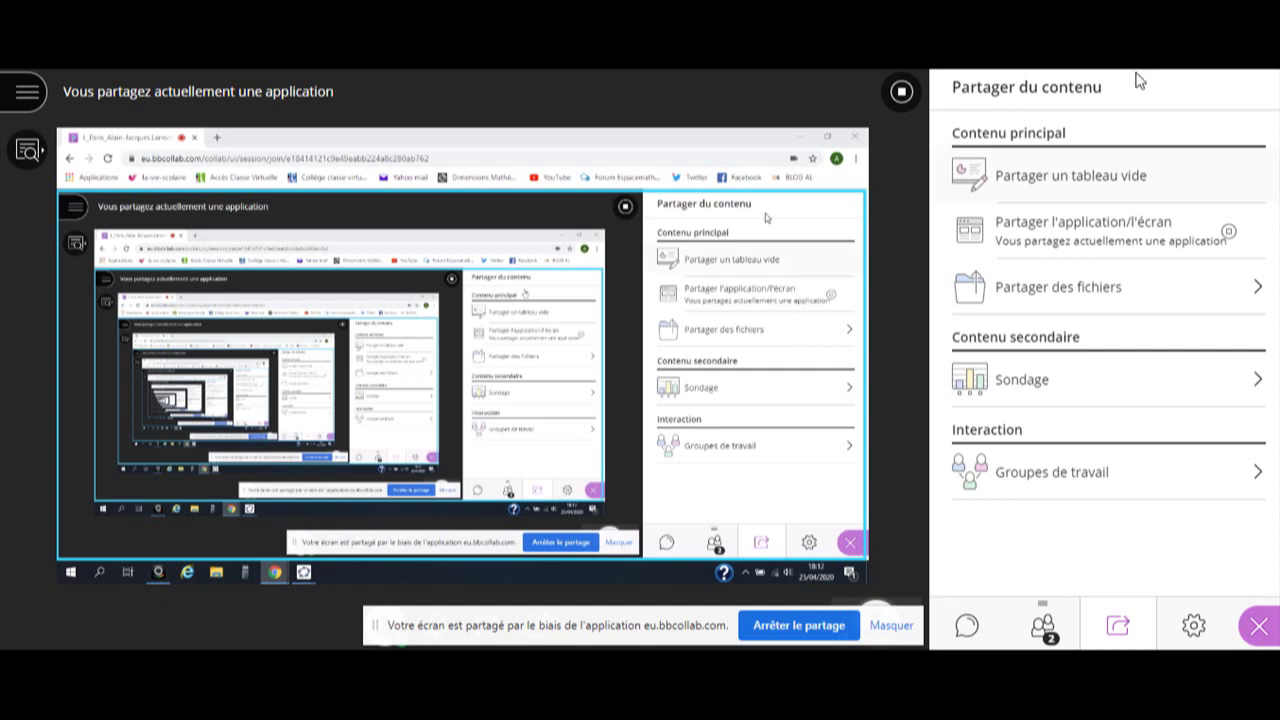
Minimize the browser and switch to the empty GeoGebra (2) window
{"action": "left_click", "coordinate": [803, 141]}
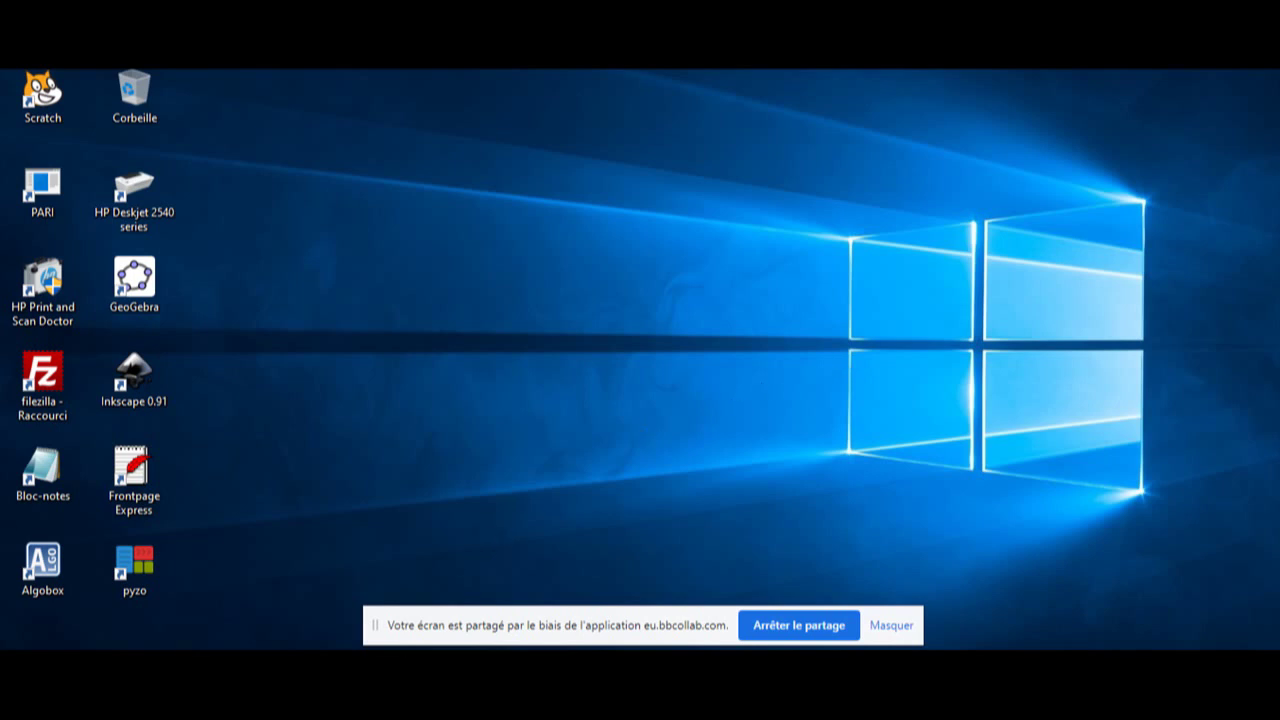
{"action": "mouse_move", "coordinate": [390, 662]}
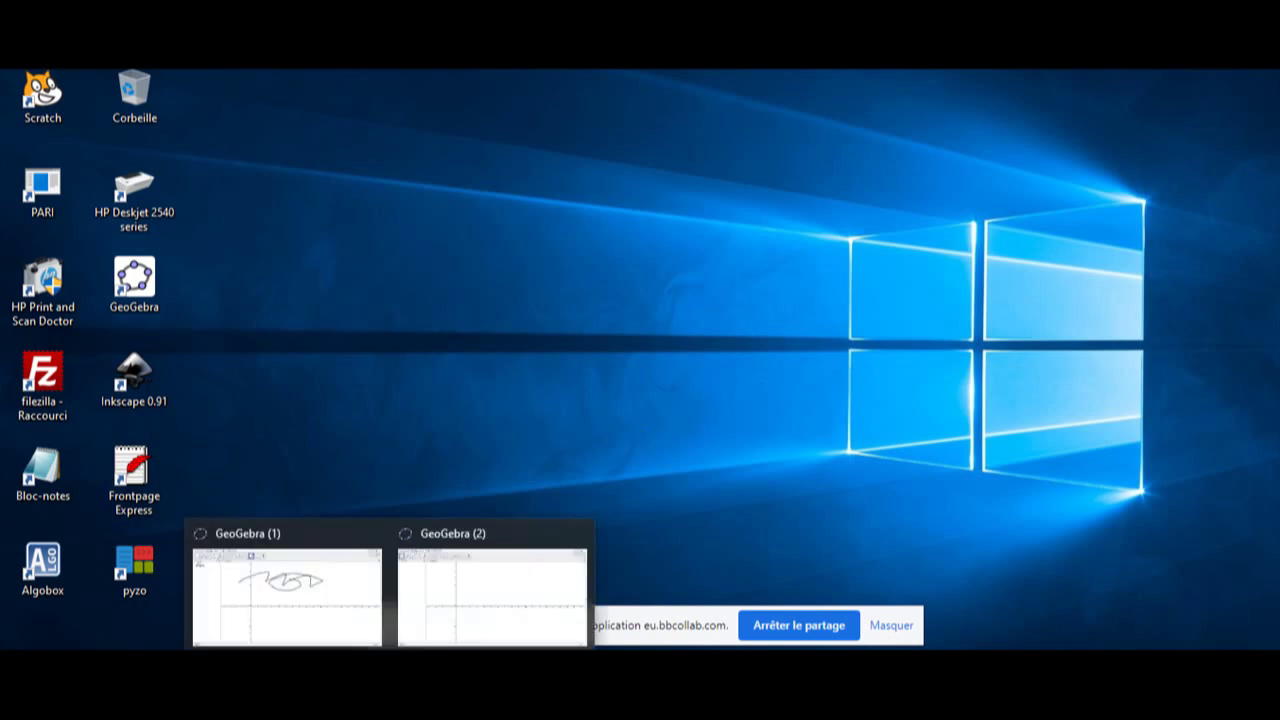
{"action": "left_click", "coordinate": [445, 622]}
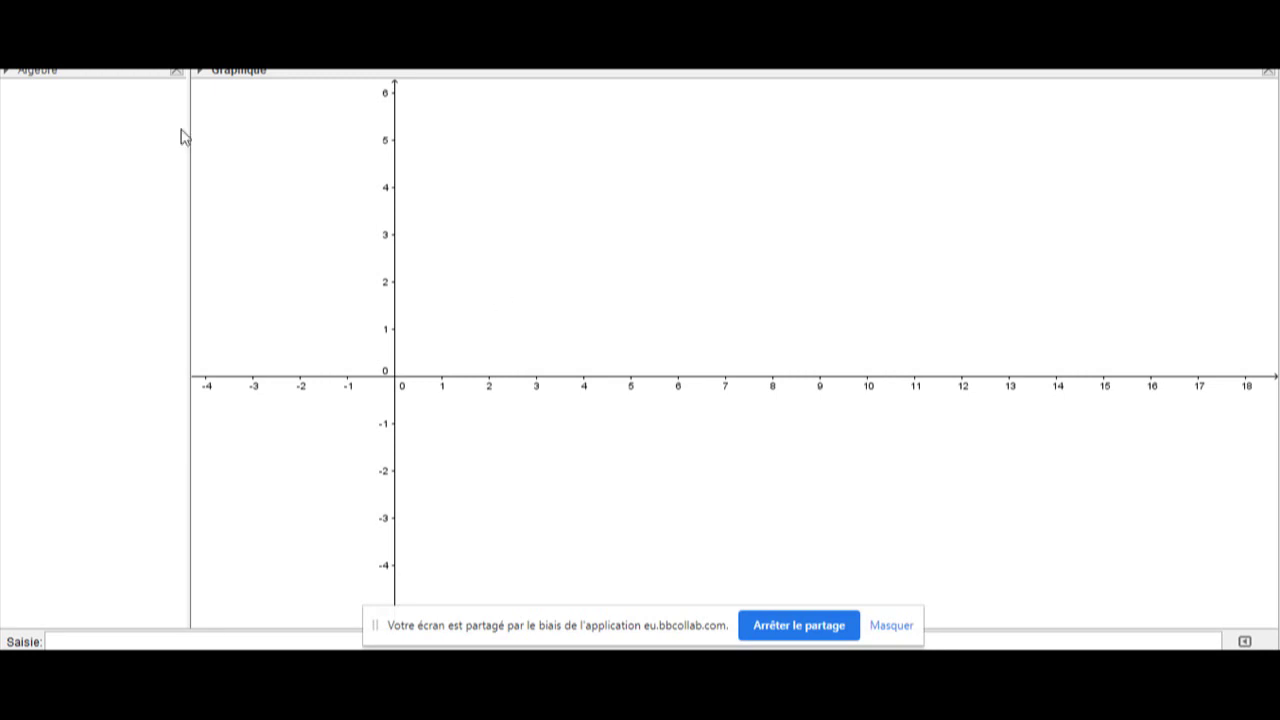
Place point A at about (2.16, 4.32) and point B at about (4.72, 3.4), and draw the line through them
{"action": "left_click", "coordinate": [496, 172]}
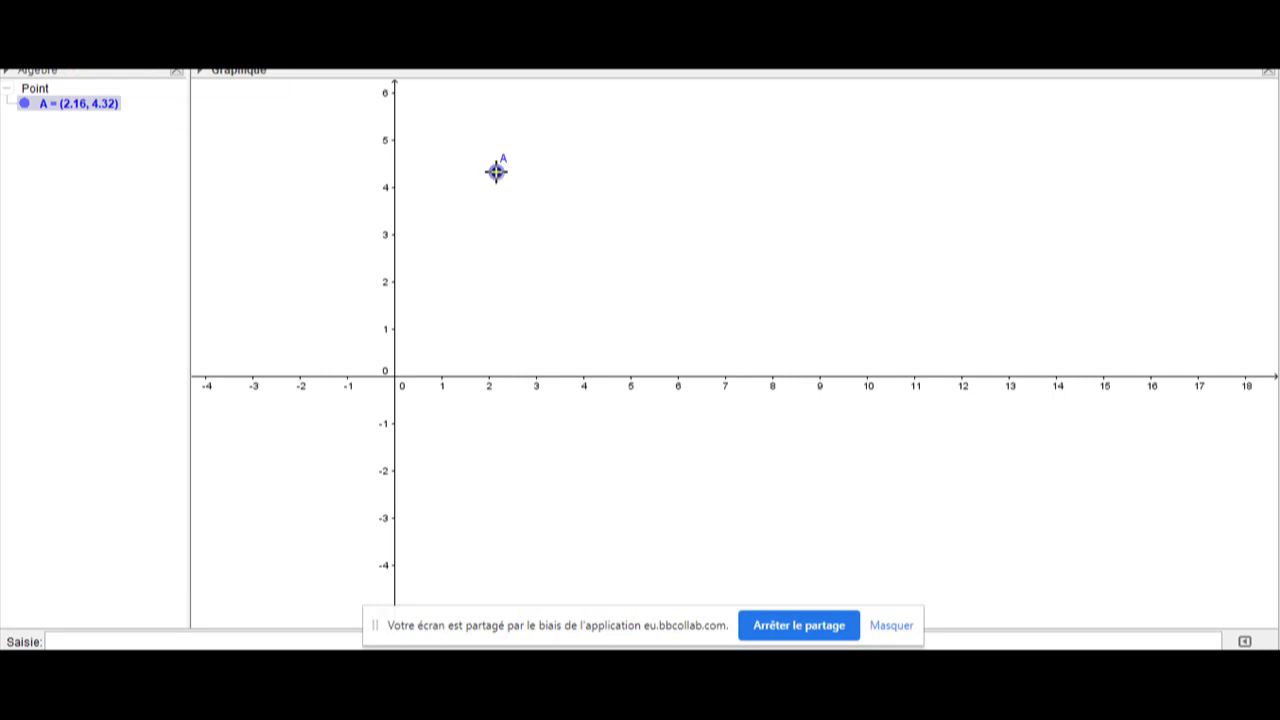
{"action": "left_click", "coordinate": [617, 215]}
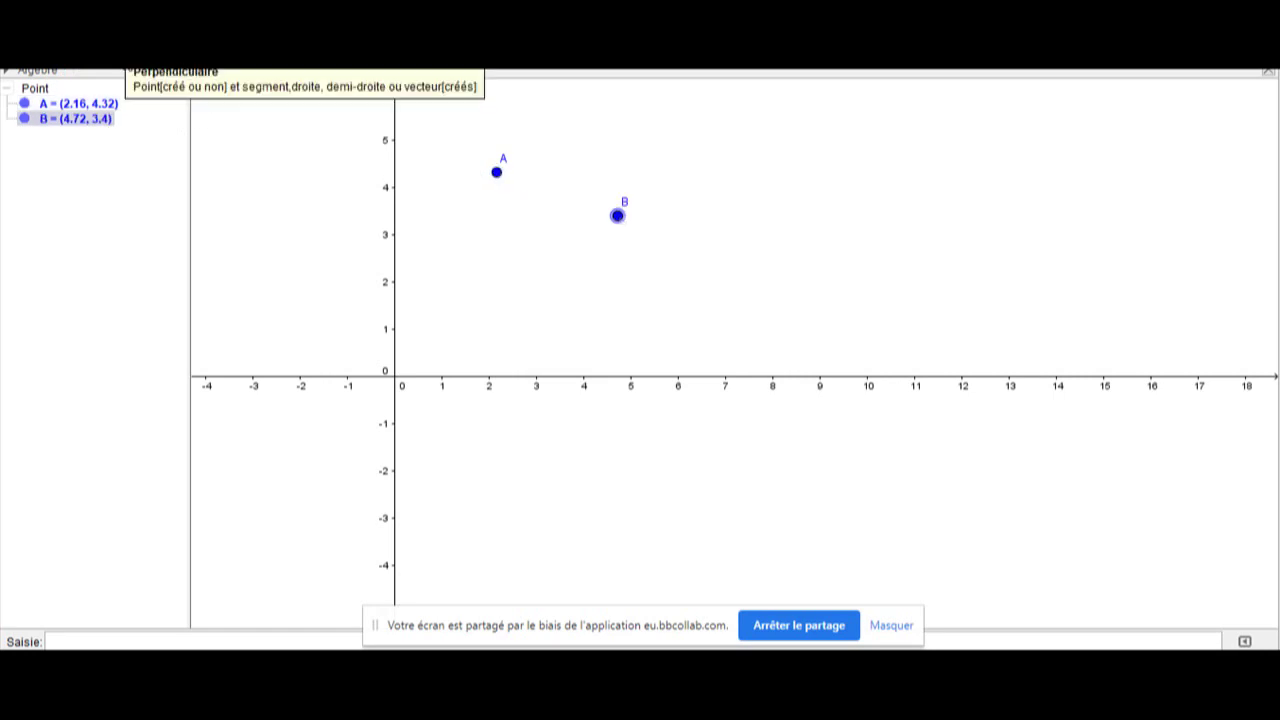
{"action": "left_click", "coordinate": [128, 88]}
{"action": "left_click", "coordinate": [128, 80]}
{"action": "left_click", "coordinate": [496, 172]}
{"action": "left_click", "coordinate": [617, 216]}
{"action": "left_click", "coordinate": [617, 216]}
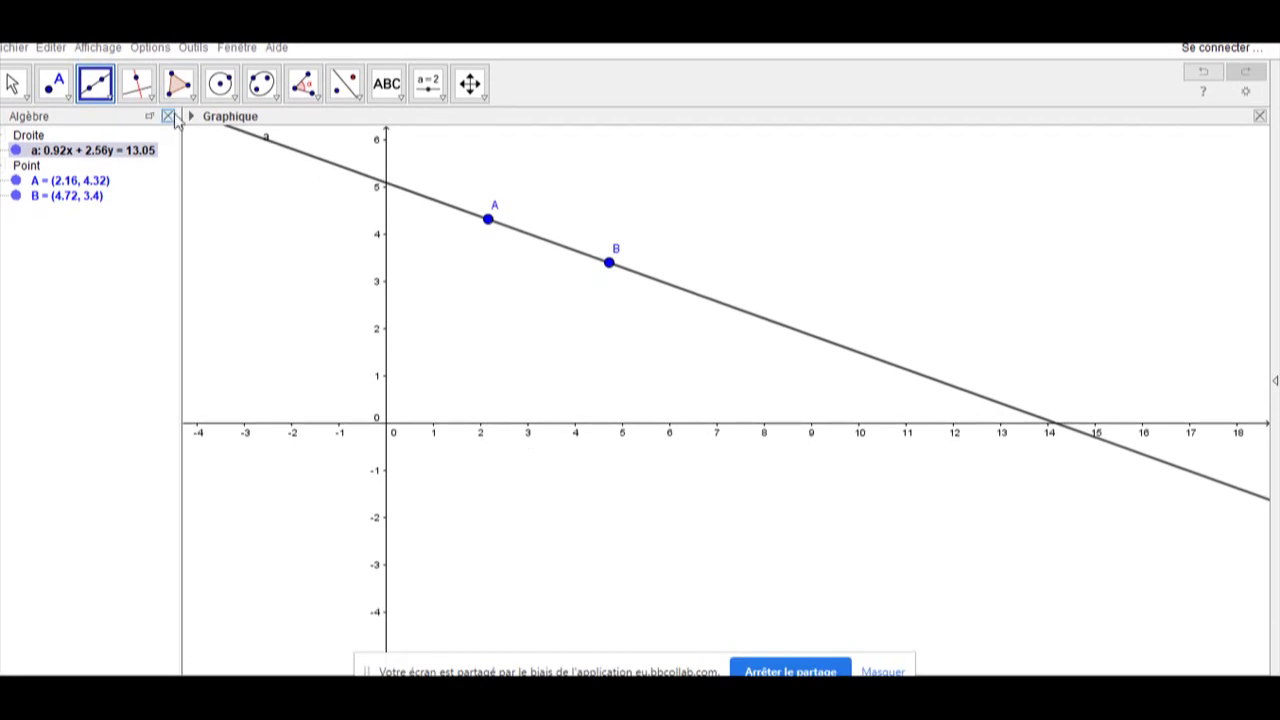
Close the algebra view and hide the coordinate axes to get a blank drawing area
{"action": "left_click", "coordinate": [172, 116]}
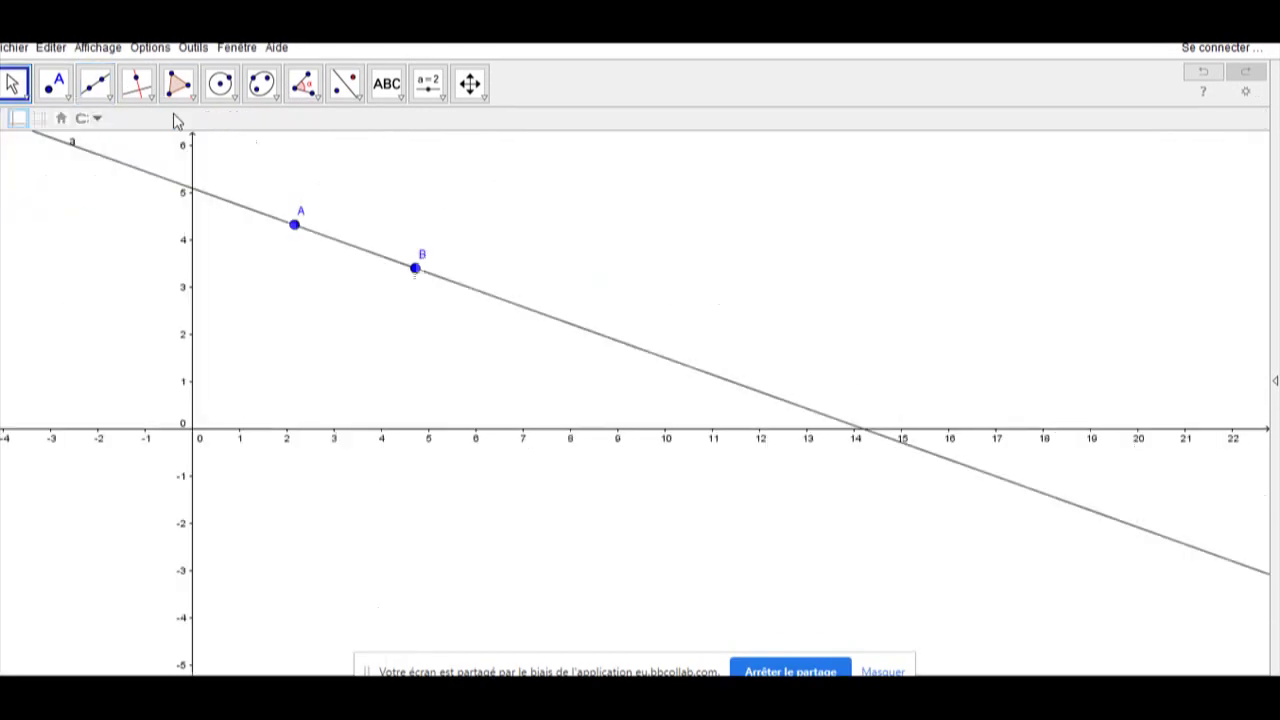
{"action": "left_click", "coordinate": [17, 121]}
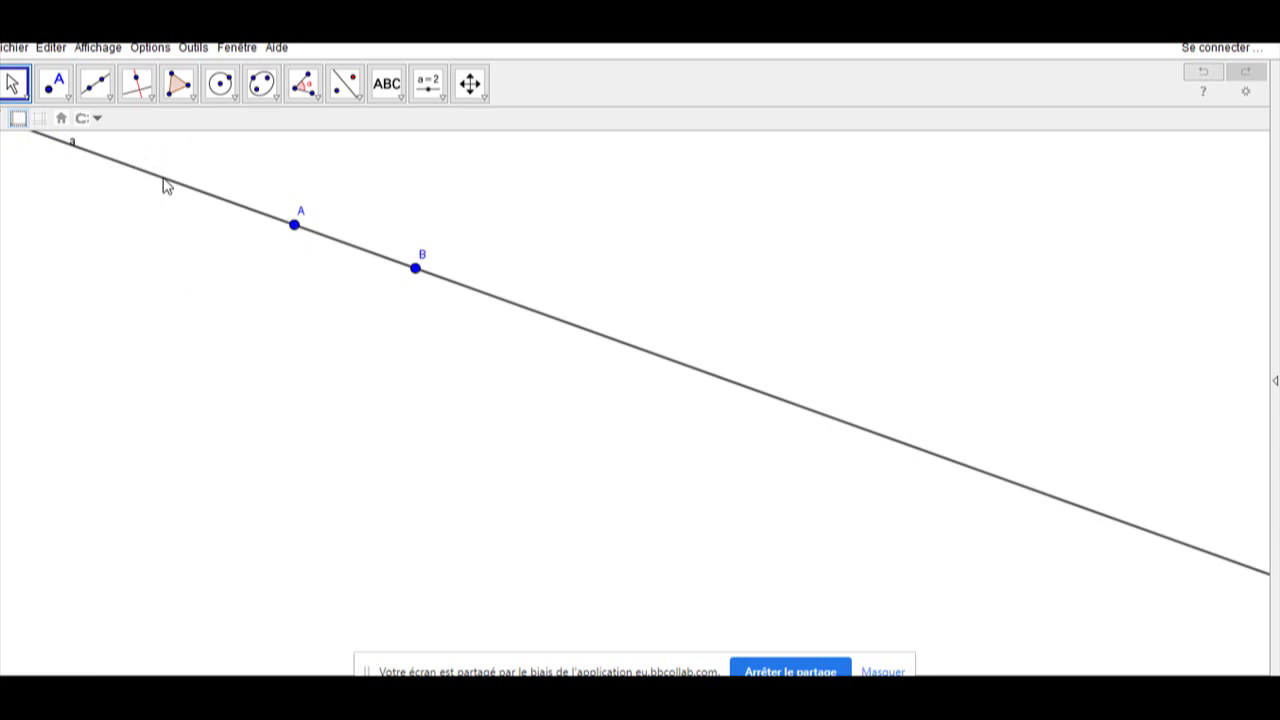
Delete the line through A and B as well as both points
{"action": "right_click", "coordinate": [164, 180]}
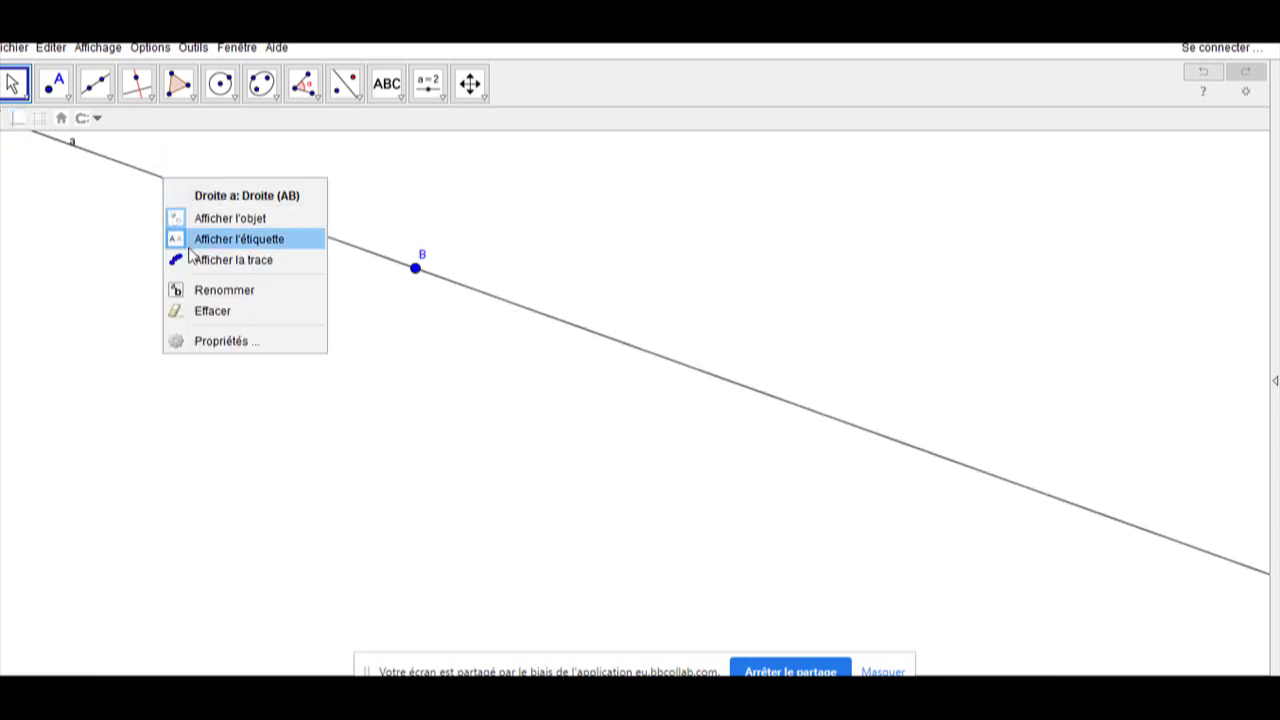
{"action": "left_click", "coordinate": [207, 316]}
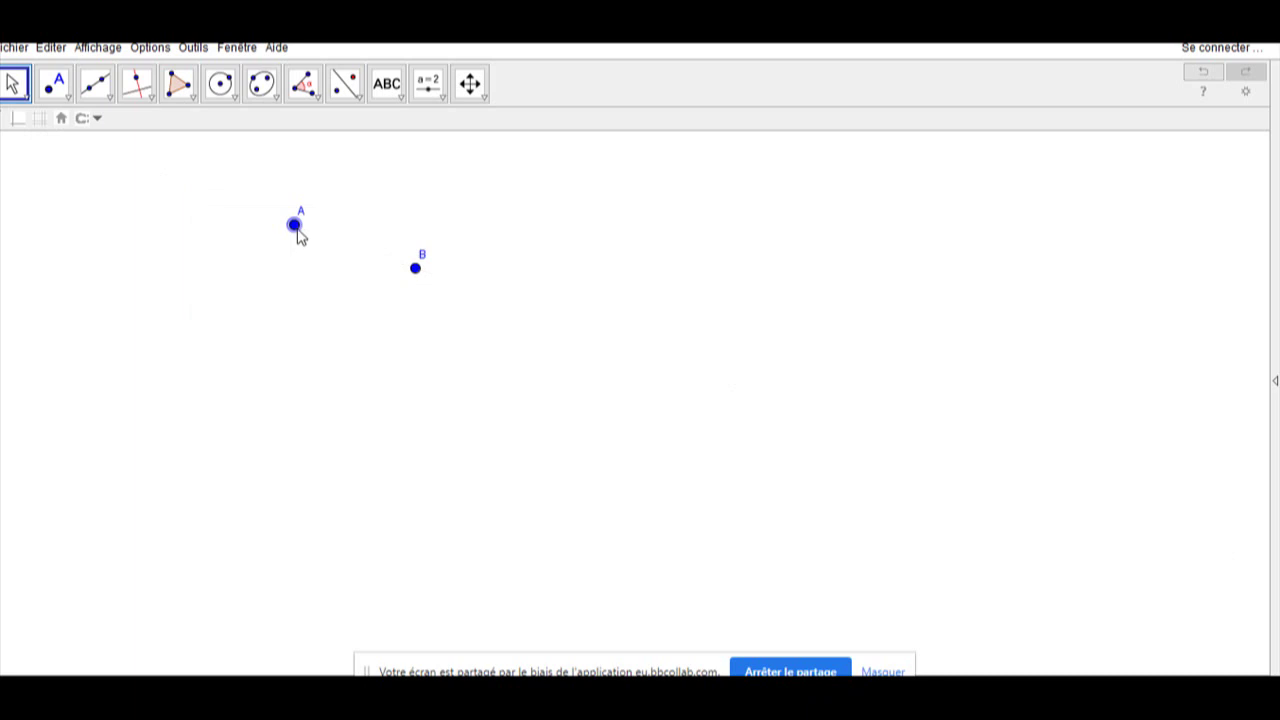
{"action": "right_click", "coordinate": [297, 228]}
{"action": "left_click", "coordinate": [340, 362]}
{"action": "right_click", "coordinate": [417, 270]}
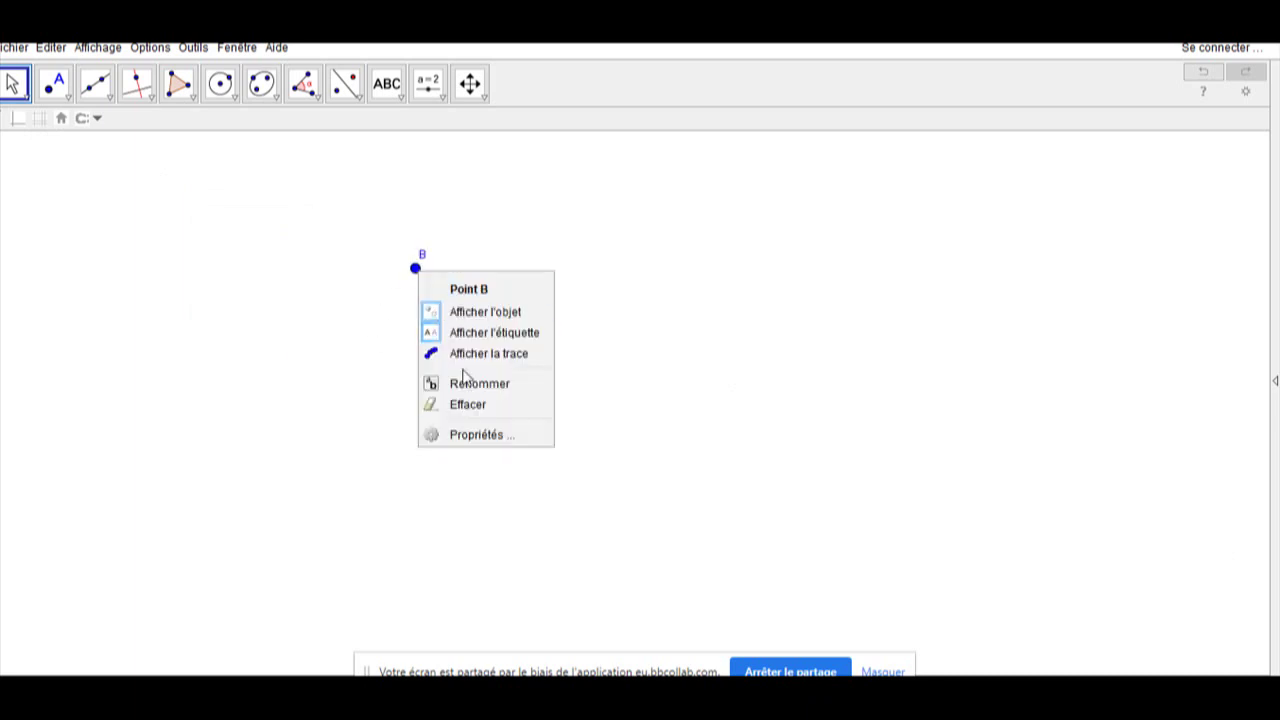
{"action": "left_click", "coordinate": [449, 406]}
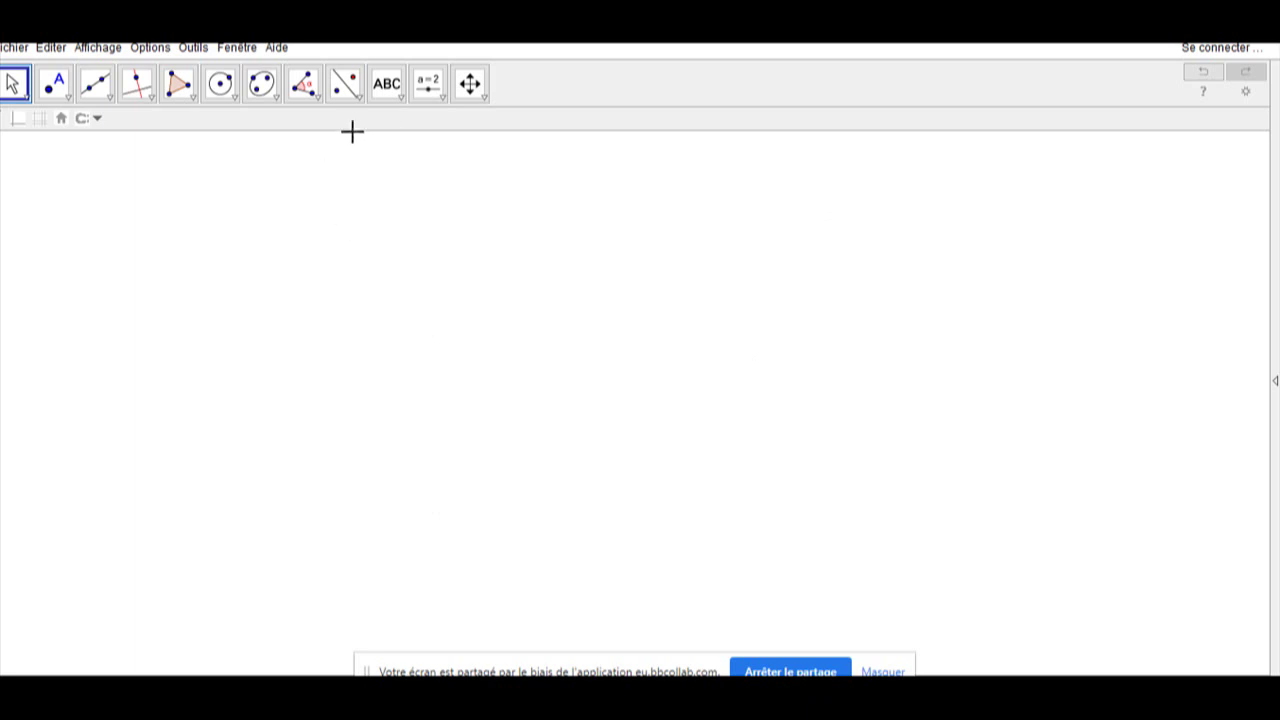
Handwrite the formula f(x) = (e^x − 1)/(x + 2) in the upper part of the blank page with the Pen tool
{"action": "left_click", "coordinate": [398, 97]}
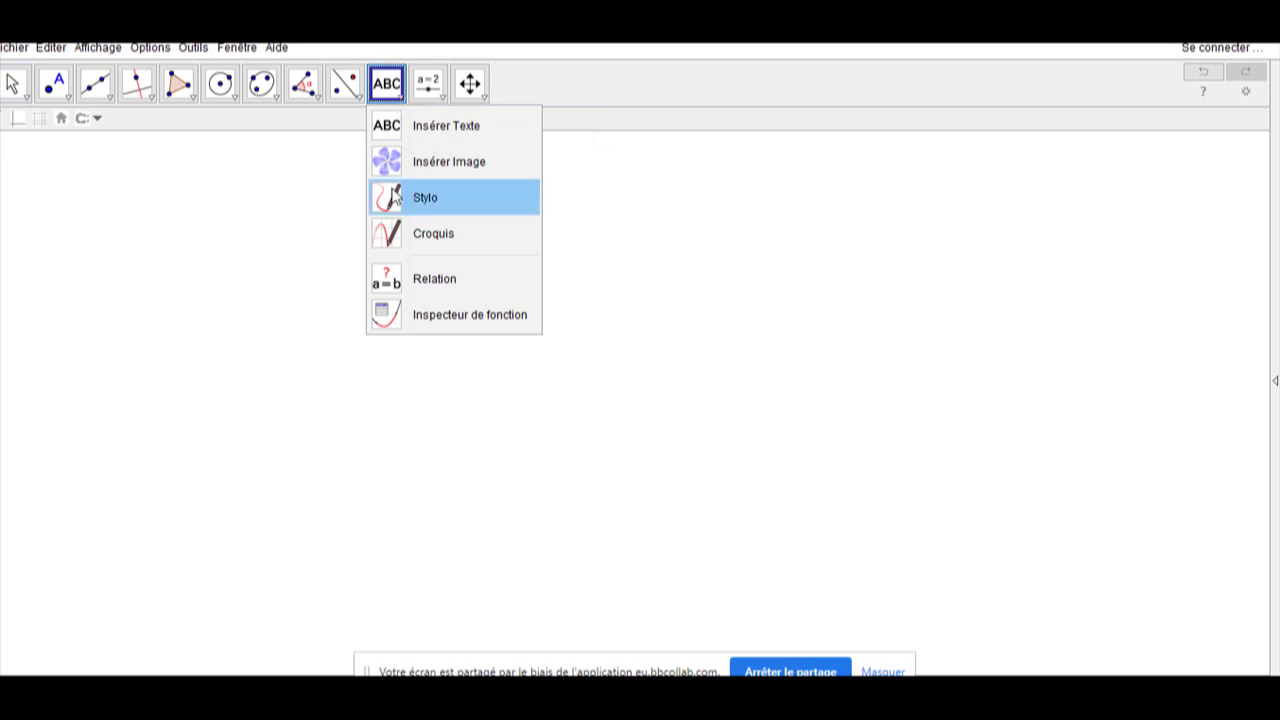
{"action": "left_click", "coordinate": [393, 199]}
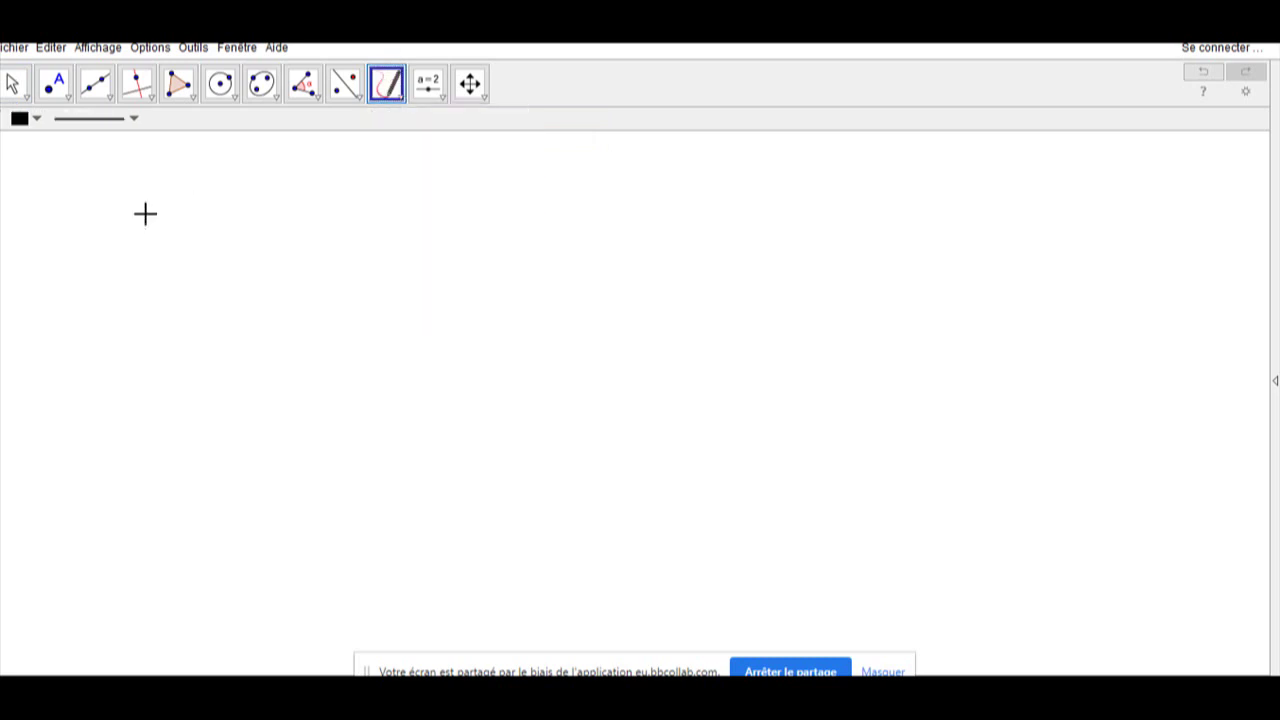
{"action": "mouse_move", "coordinate": [189, 217]}
{"action": "left_mouse_down"}
{"action": "mouse_move", "coordinate": [215, 182]}
{"action": "mouse_move", "coordinate": [215, 222]}
{"action": "mouse_move", "coordinate": [238, 206]}
{"action": "mouse_move", "coordinate": [233, 237]}
{"action": "mouse_move", "coordinate": [271, 232]}
{"action": "left_mouse_up"}
{"action": "mouse_move", "coordinate": [275, 197]}
{"action": "left_mouse_down"}
{"action": "mouse_move", "coordinate": [279, 236]}
{"action": "mouse_move", "coordinate": [344, 215]}
{"action": "mouse_move", "coordinate": [340, 229]}
{"action": "left_mouse_up"}
{"action": "mouse_move", "coordinate": [420, 200]}
{"action": "left_mouse_down"}
{"action": "mouse_move", "coordinate": [405, 202]}
{"action": "mouse_move", "coordinate": [414, 237]}
{"action": "mouse_move", "coordinate": [434, 172]}
{"action": "mouse_move", "coordinate": [516, 233]}
{"action": "left_mouse_up"}
{"action": "left_click_drag", "start_coordinate": [546, 189], "coordinate": [548, 230]}
{"action": "left_click_drag", "start_coordinate": [394, 247], "coordinate": [534, 246]}
{"action": "mouse_move", "coordinate": [386, 285]}
{"action": "left_mouse_down"}
{"action": "mouse_move", "coordinate": [444, 268]}
{"action": "mouse_move", "coordinate": [484, 297]}
{"action": "left_mouse_up"}
{"action": "left_click_drag", "start_coordinate": [468, 288], "coordinate": [585, 286]}
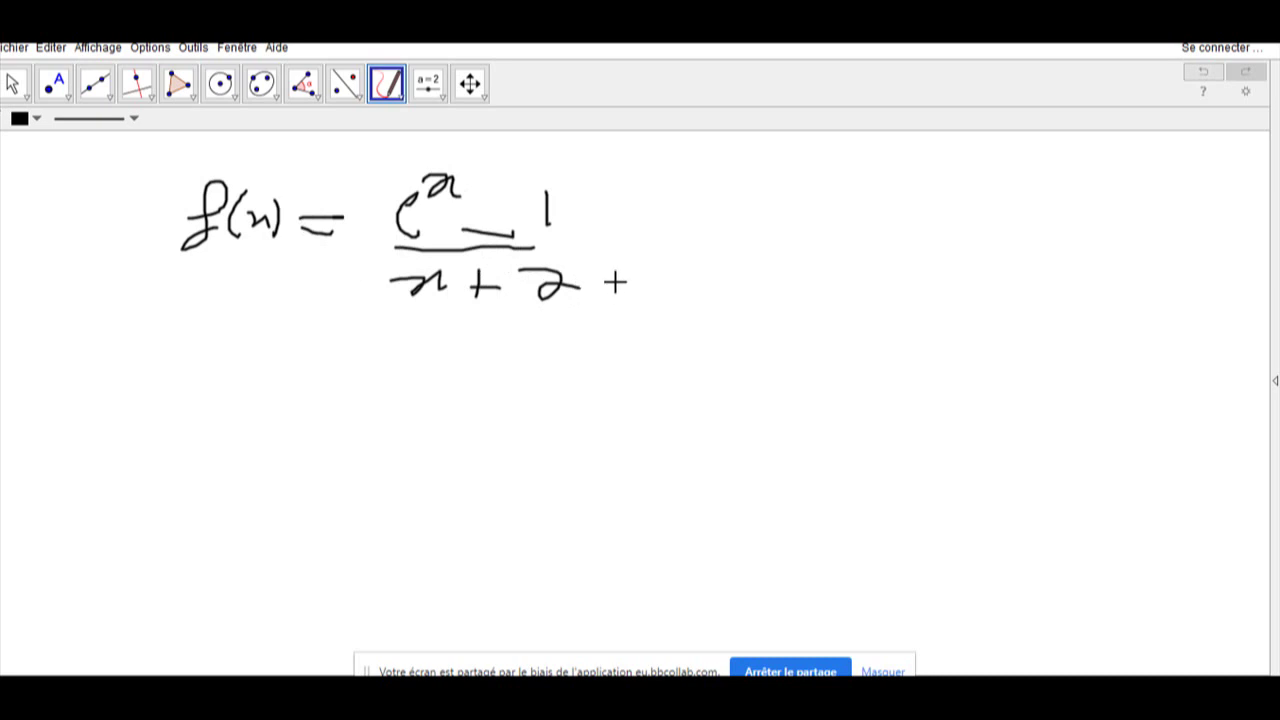
Handwrite the integral of f(x) dx from 0 to 1 beside the function formula
{"action": "mouse_move", "coordinate": [784, 174]}
{"action": "left_mouse_down"}
{"action": "mouse_move", "coordinate": [748, 282]}
{"action": "mouse_move", "coordinate": [779, 272]}
{"action": "left_mouse_up"}
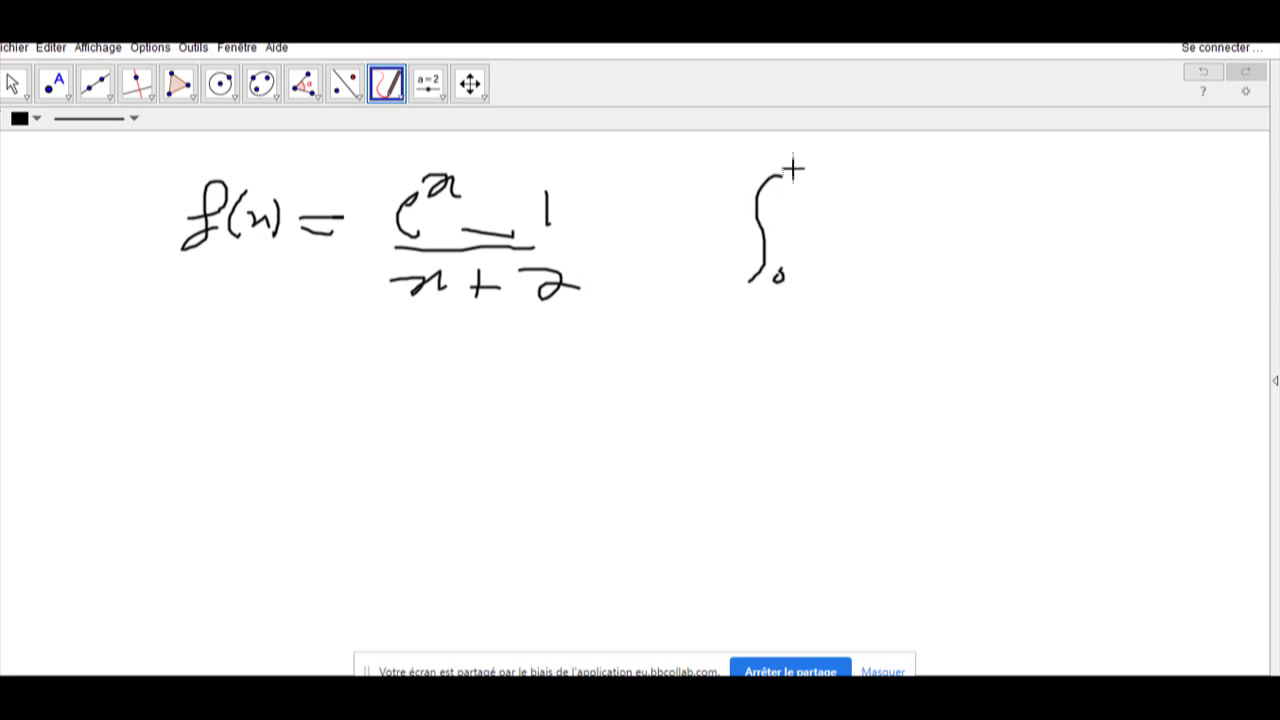
{"action": "mouse_move", "coordinate": [793, 172]}
{"action": "left_mouse_down"}
{"action": "mouse_move", "coordinate": [797, 190]}
{"action": "mouse_move", "coordinate": [860, 231]}
{"action": "mouse_move", "coordinate": [851, 266]}
{"action": "mouse_move", "coordinate": [874, 237]}
{"action": "mouse_move", "coordinate": [895, 262]}
{"action": "left_mouse_up"}
{"action": "mouse_move", "coordinate": [903, 208]}
{"action": "left_mouse_down"}
{"action": "mouse_move", "coordinate": [910, 265]}
{"action": "mouse_move", "coordinate": [948, 258]}
{"action": "left_mouse_up"}
{"action": "mouse_move", "coordinate": [958, 206]}
{"action": "left_mouse_down"}
{"action": "mouse_move", "coordinate": [960, 262]}
{"action": "mouse_move", "coordinate": [1024, 240]}
{"action": "left_mouse_up"}
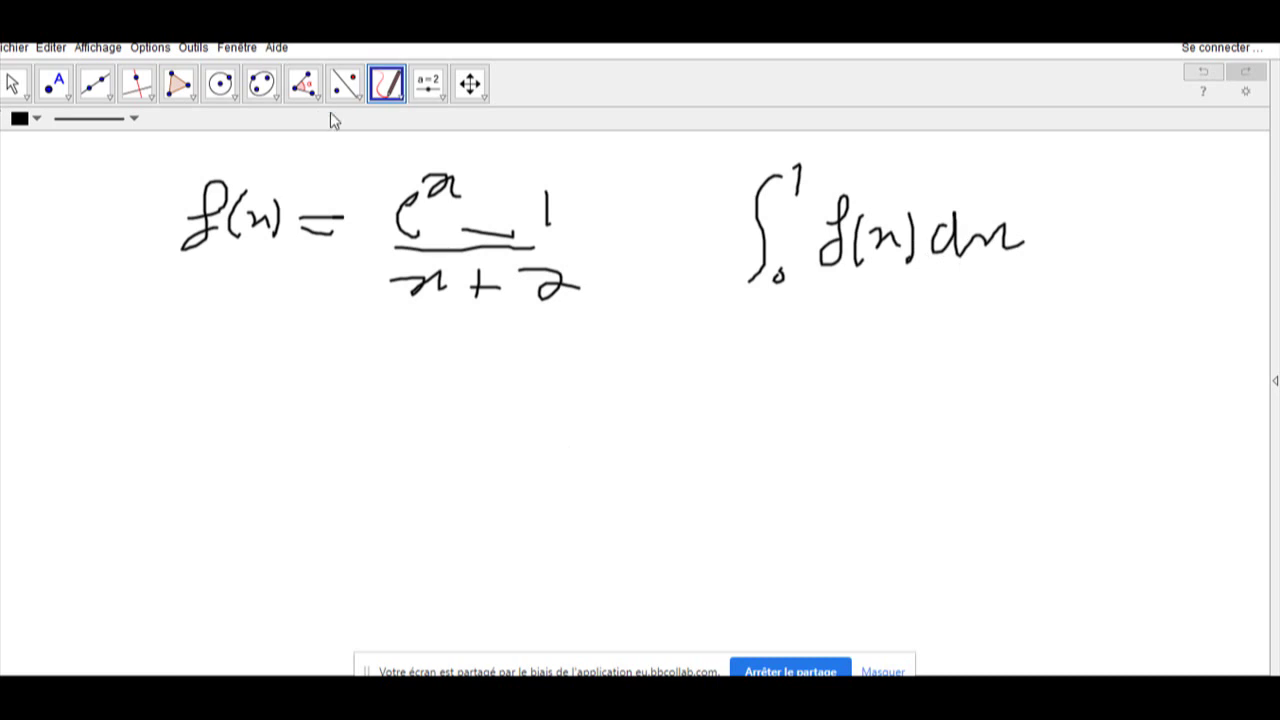
Insert the text x^3 as a LaTeX formula below the handwritten expressions
{"action": "left_click", "coordinate": [397, 98]}
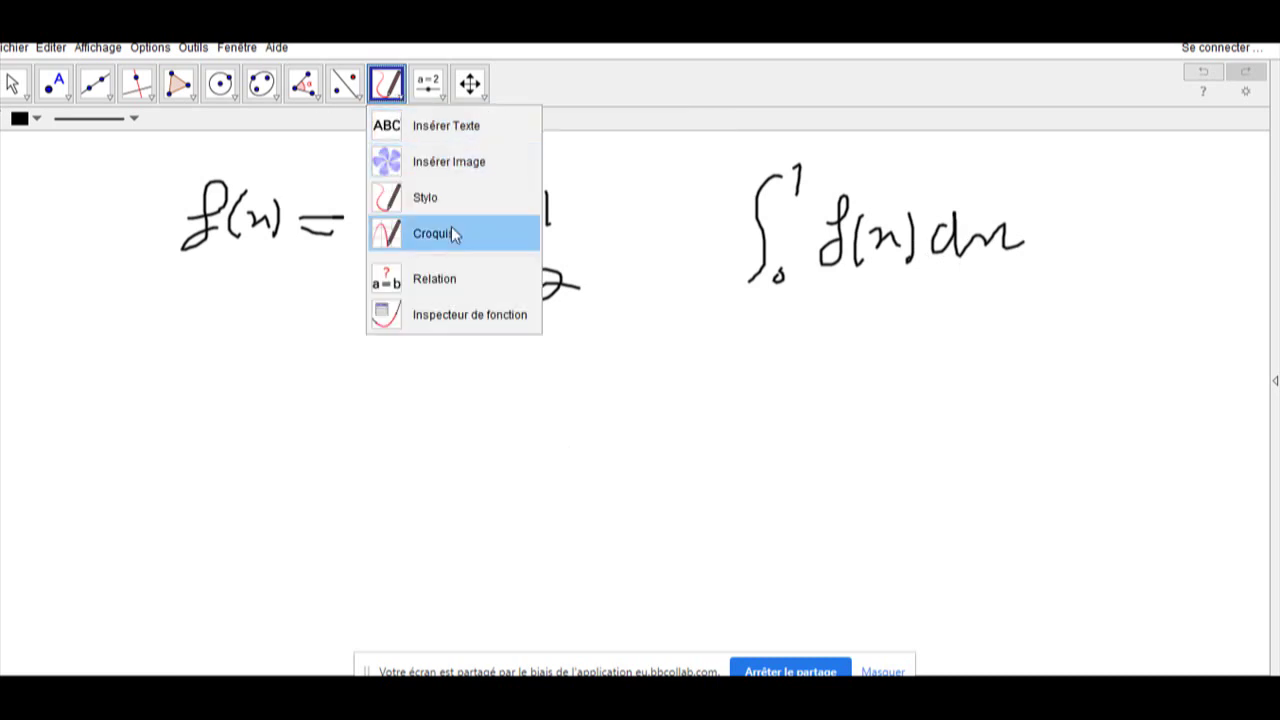
{"action": "left_click", "coordinate": [438, 136]}
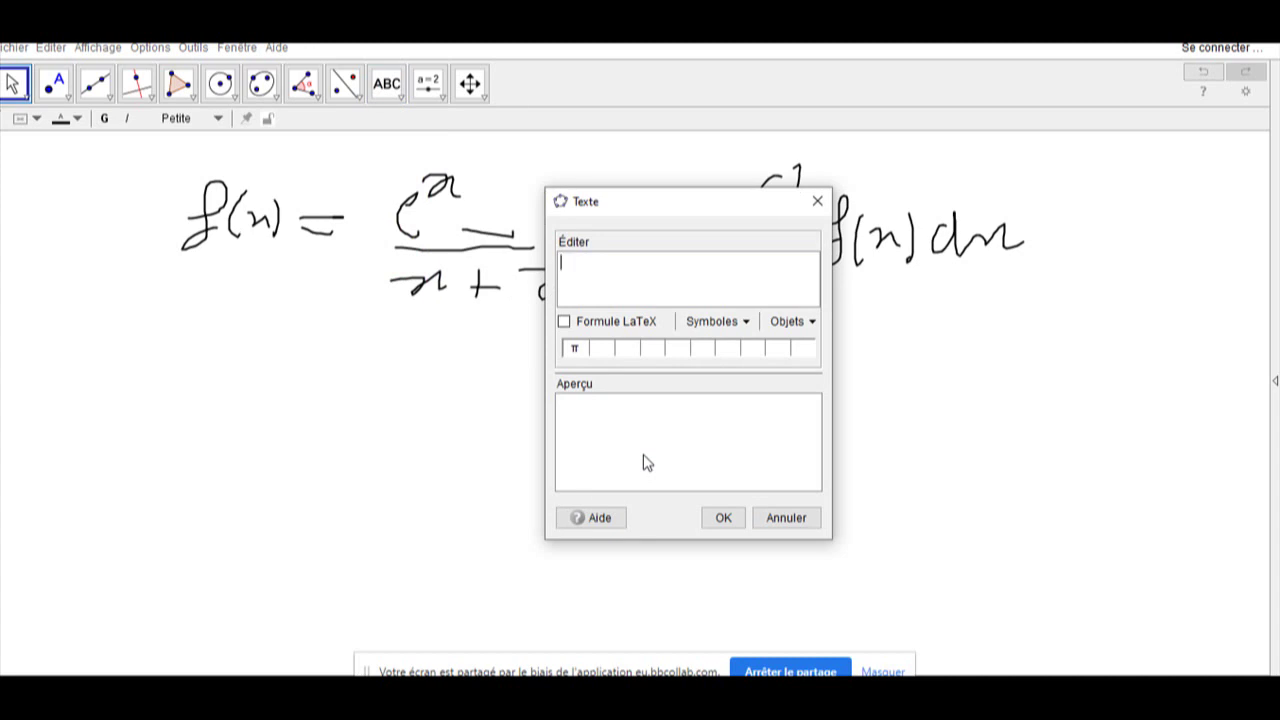
{"action": "type", "text": "x^3"}
{"action": "left_click", "coordinate": [564, 322]}
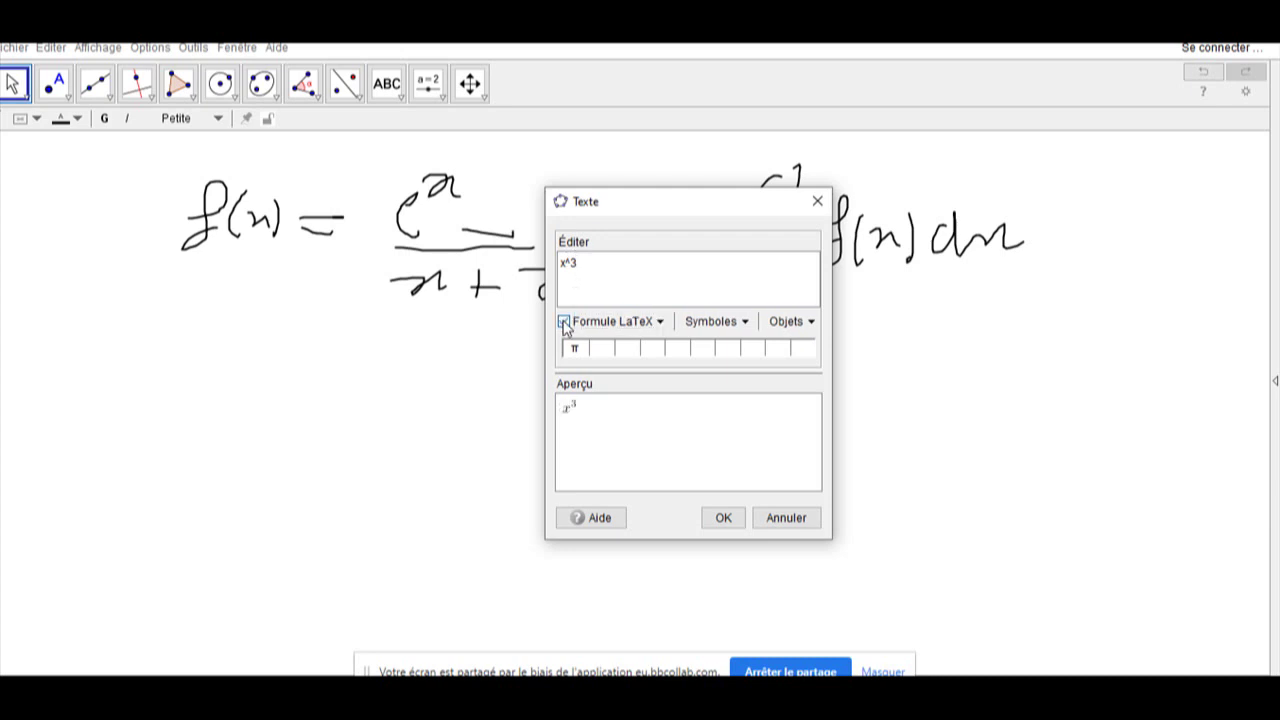
{"action": "left_click", "coordinate": [724, 518]}
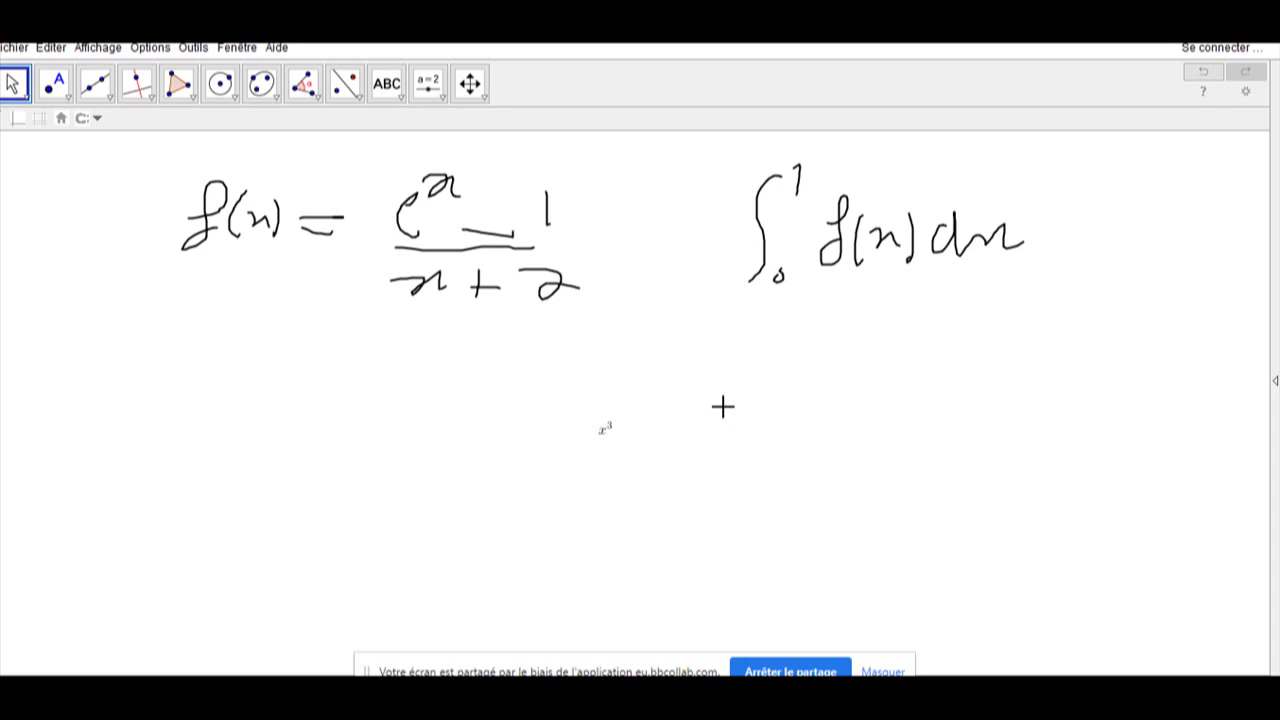
Show the coordinate axes again and plot the parabola y = x^2
{"action": "left_click", "coordinate": [15, 122]}
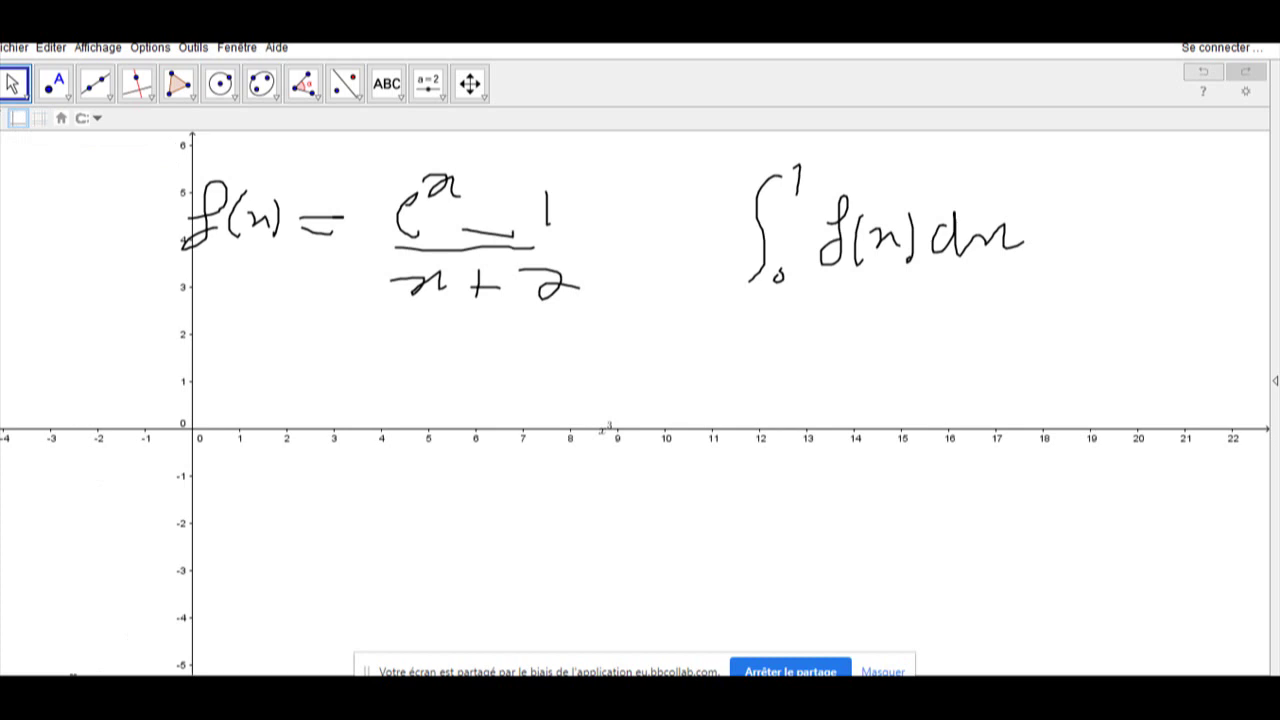
{"action": "key", "text": "Return"}
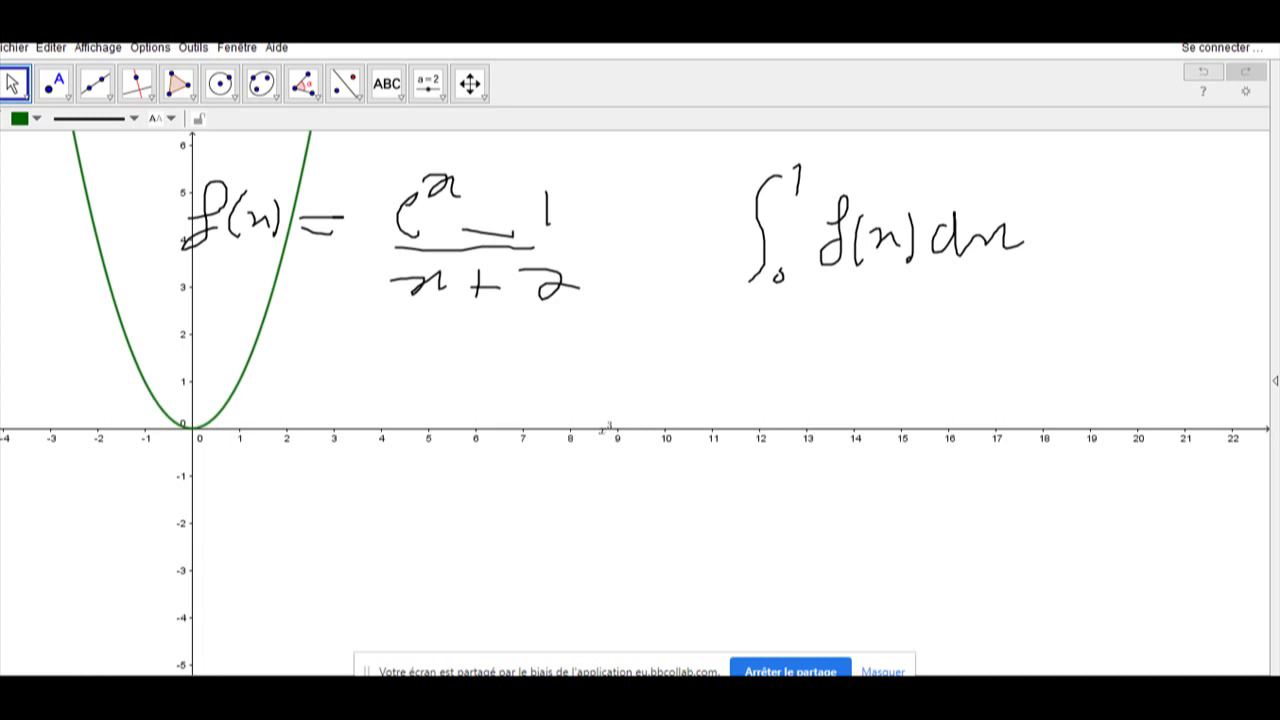
Switch back to the Collab session in Chrome and stop sharing the entire screen
{"action": "mouse_move", "coordinate": [335, 677]}
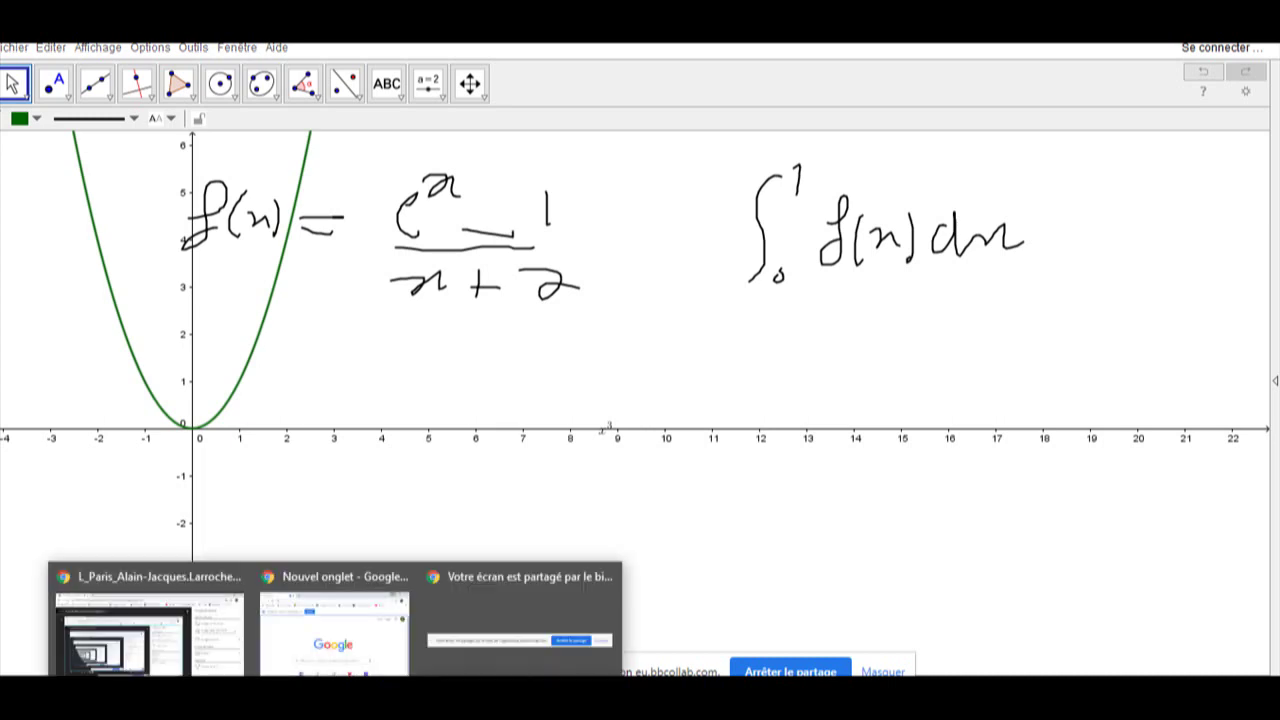
{"action": "left_click", "coordinate": [195, 646]}
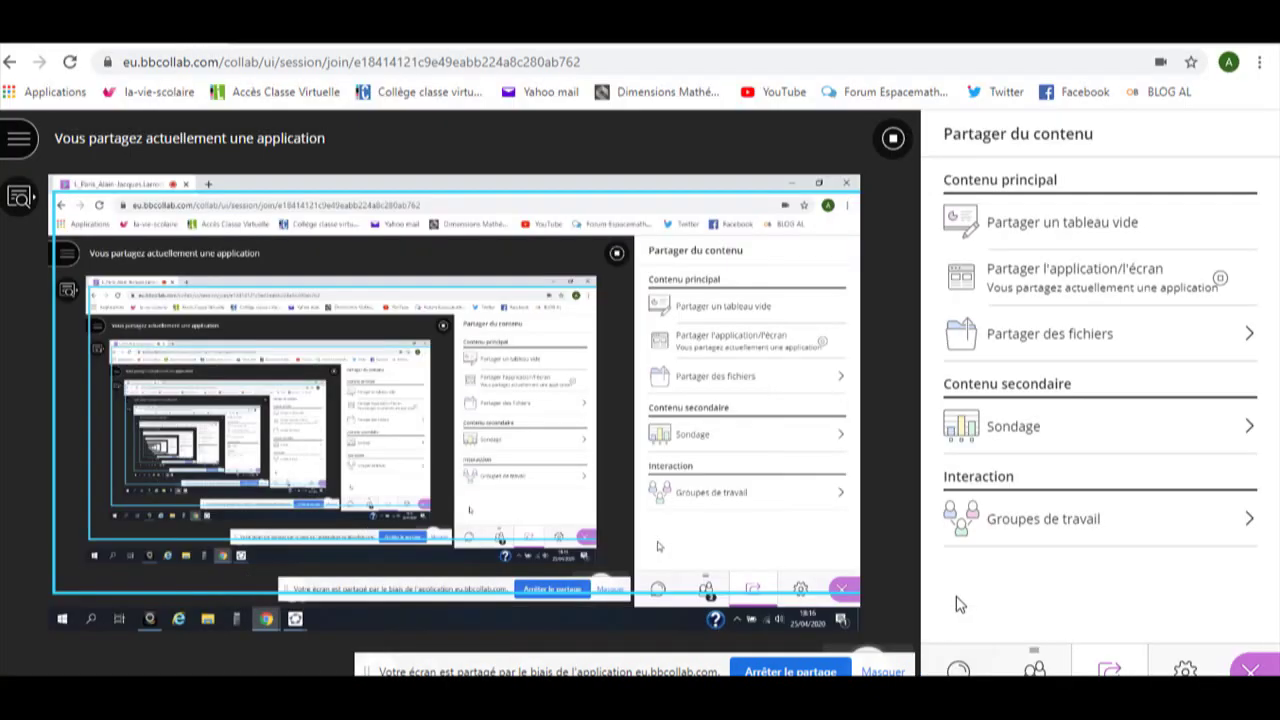
{"action": "left_click", "coordinate": [906, 155]}
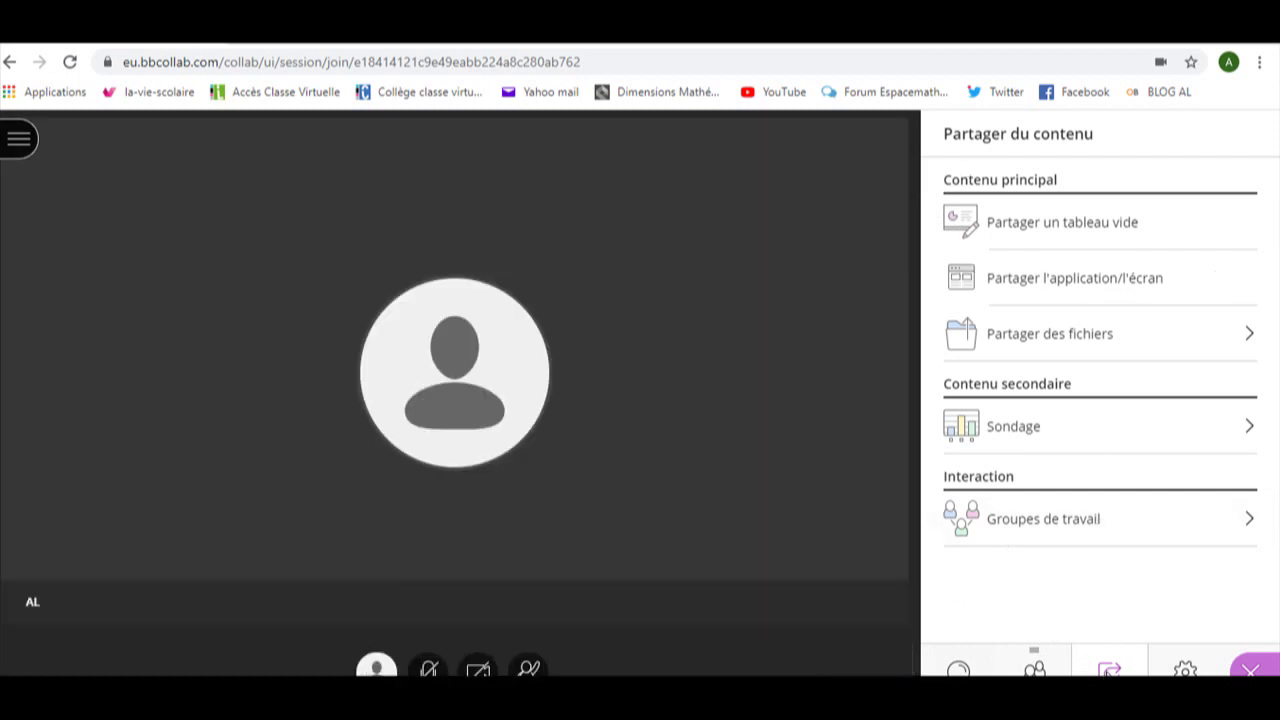
Start a new share in the session limited to the GeoGebra (2) application window
{"action": "left_click", "coordinate": [1023, 288]}
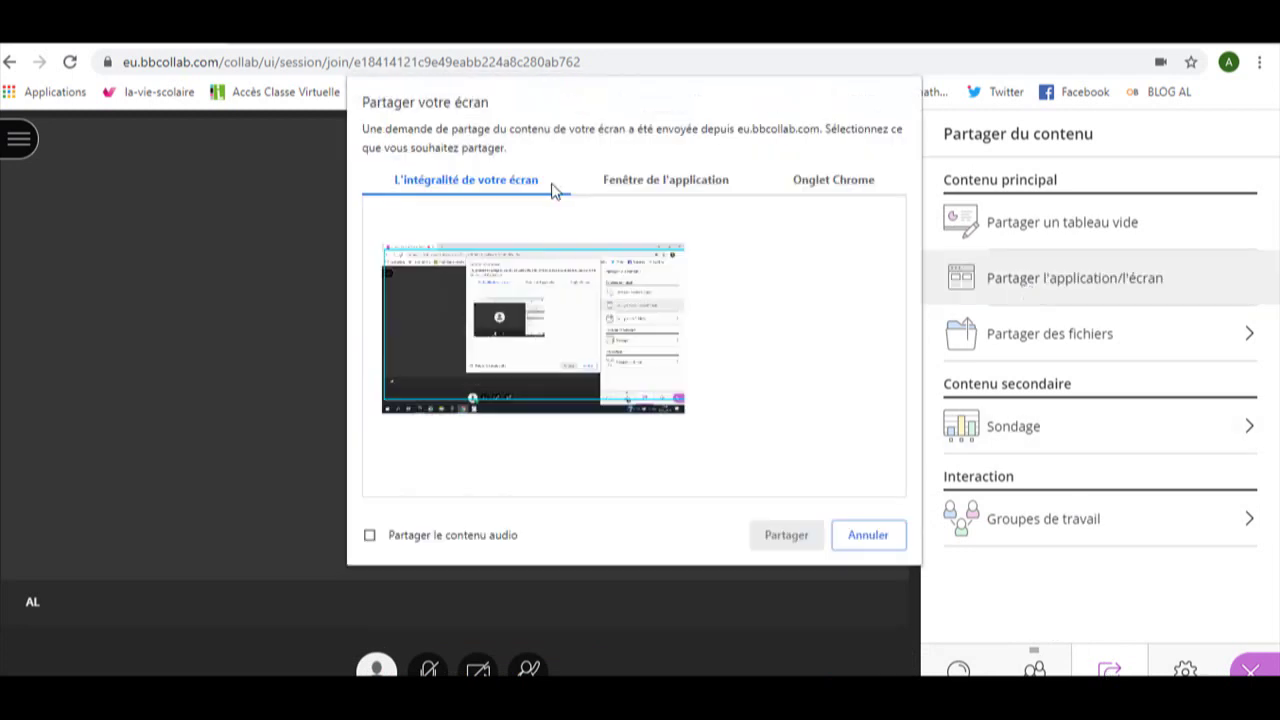
{"action": "left_click", "coordinate": [672, 186]}
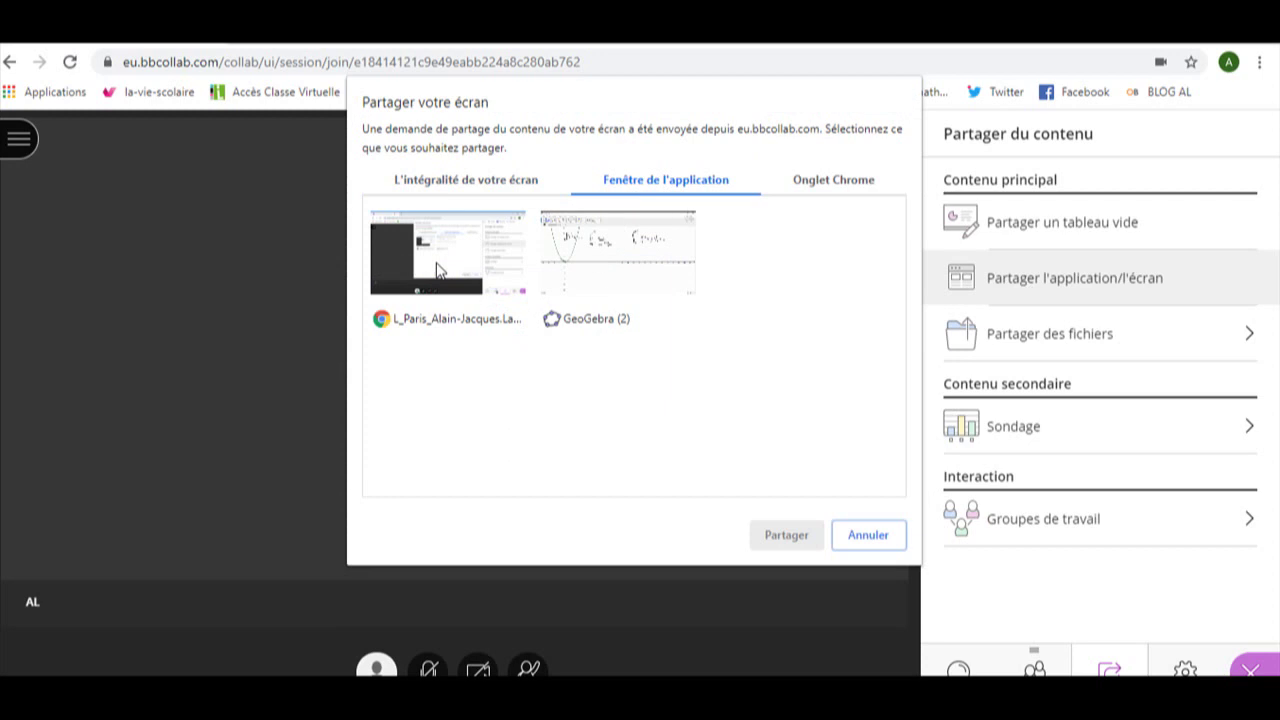
{"action": "left_click", "coordinate": [624, 262]}
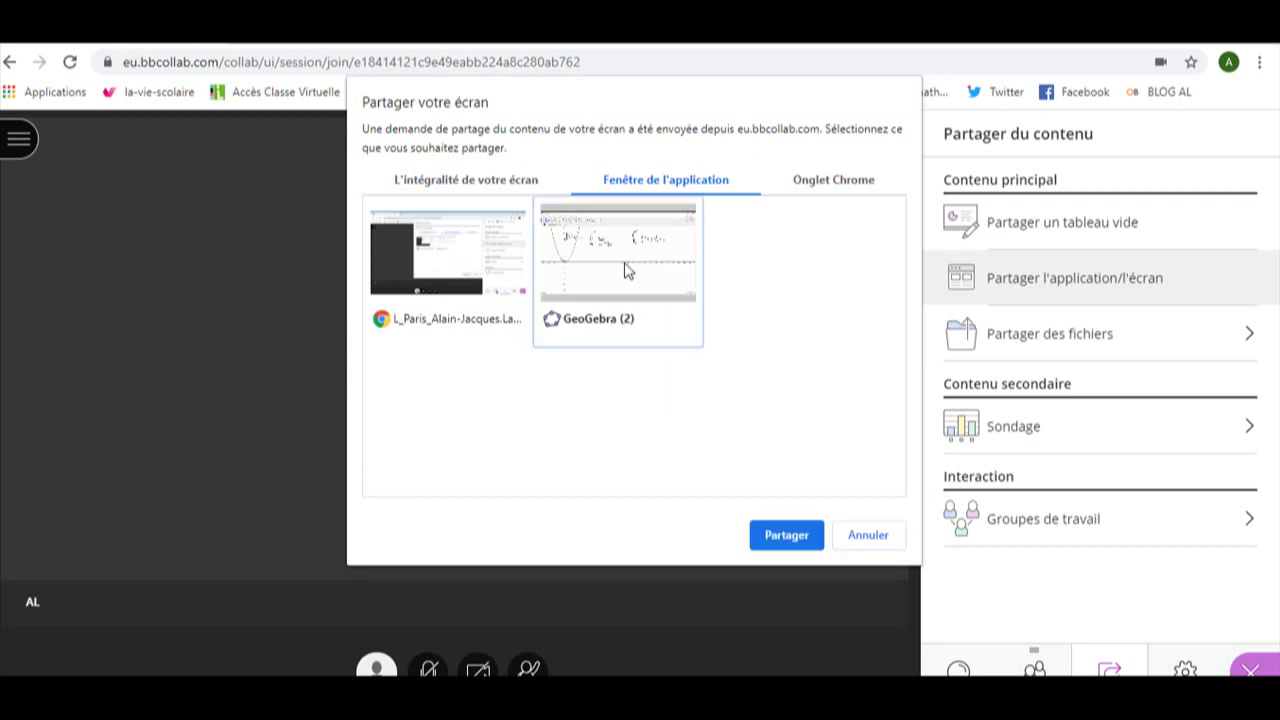
{"action": "left_click", "coordinate": [786, 535]}
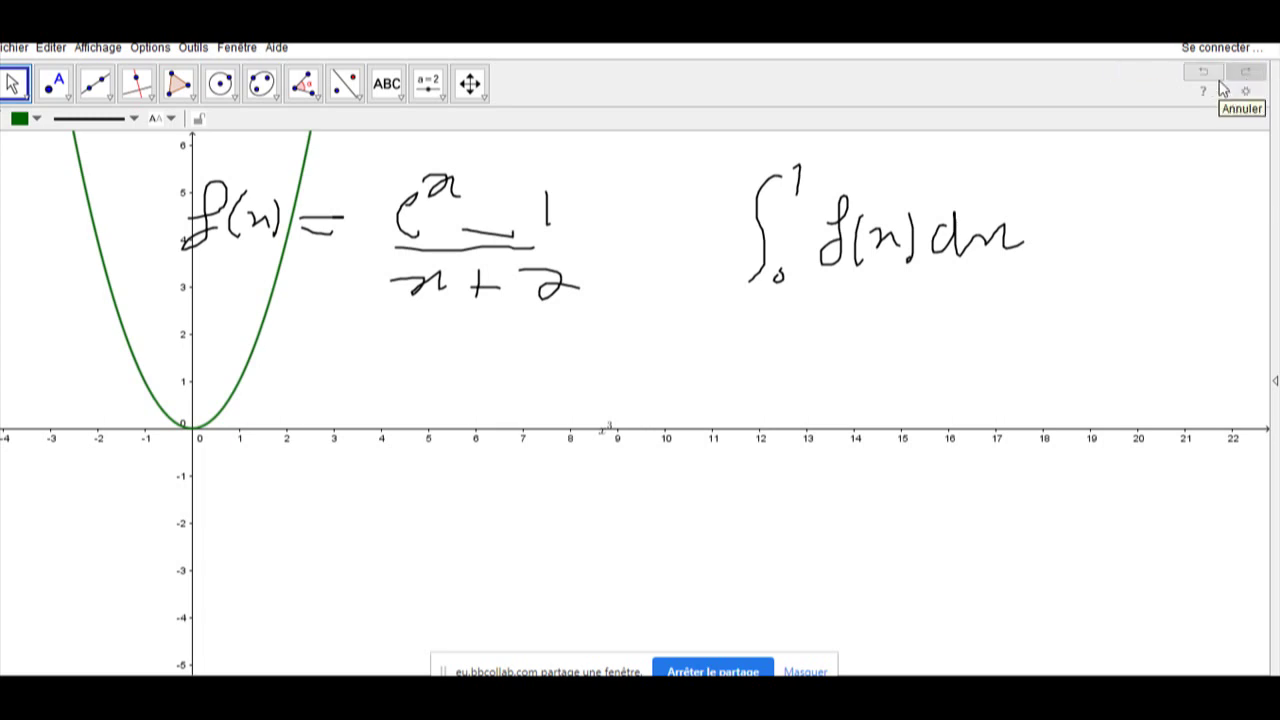
Switch to the Collab session in Chrome and minimize its window to reveal the desktop
{"action": "key", "text": "alt+Tab"}
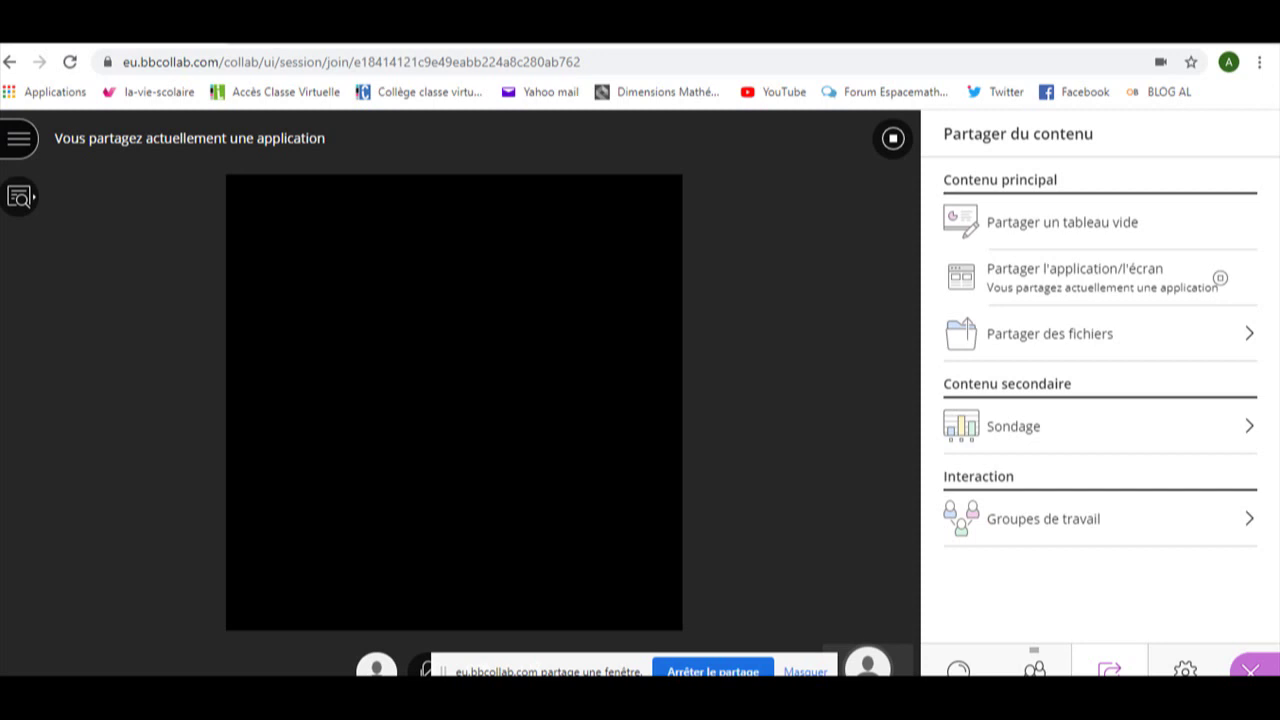
{"action": "left_click", "coordinate": [1163, 26]}
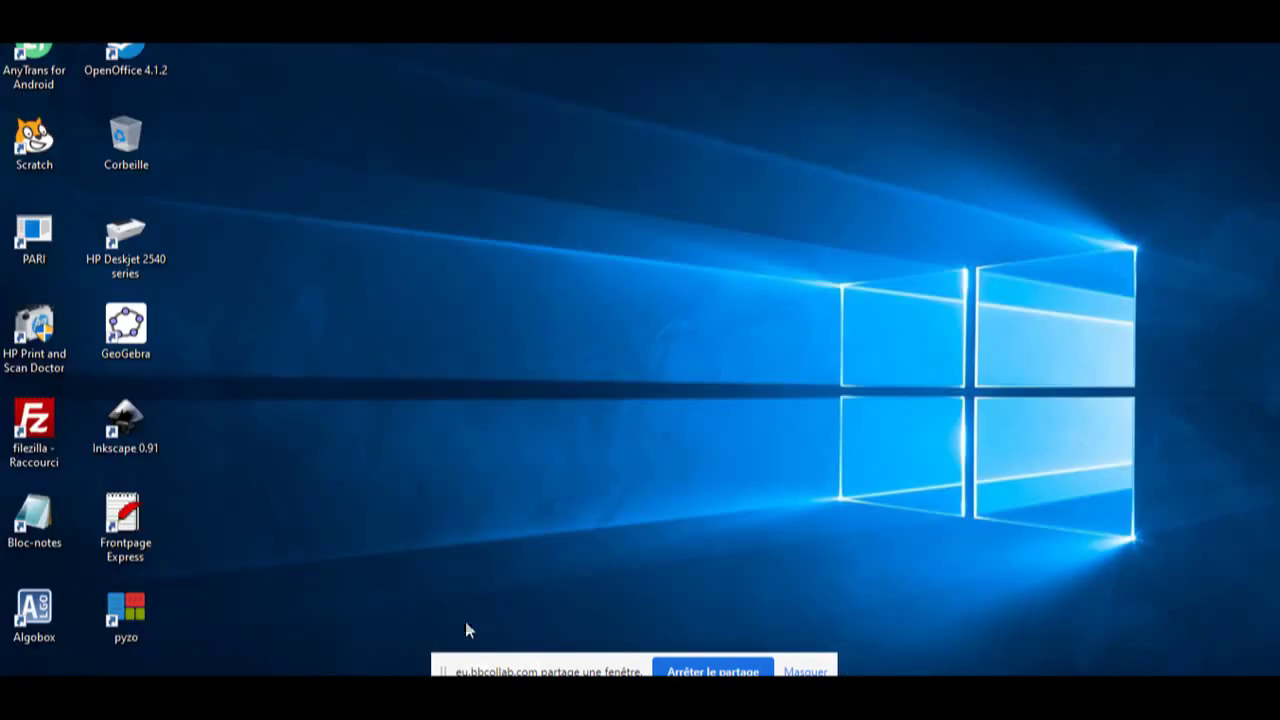
Bring the GeoGebra (2) window back to the front and switch from it to the GeoGebra (1) window
{"action": "mouse_move", "coordinate": [381, 676]}
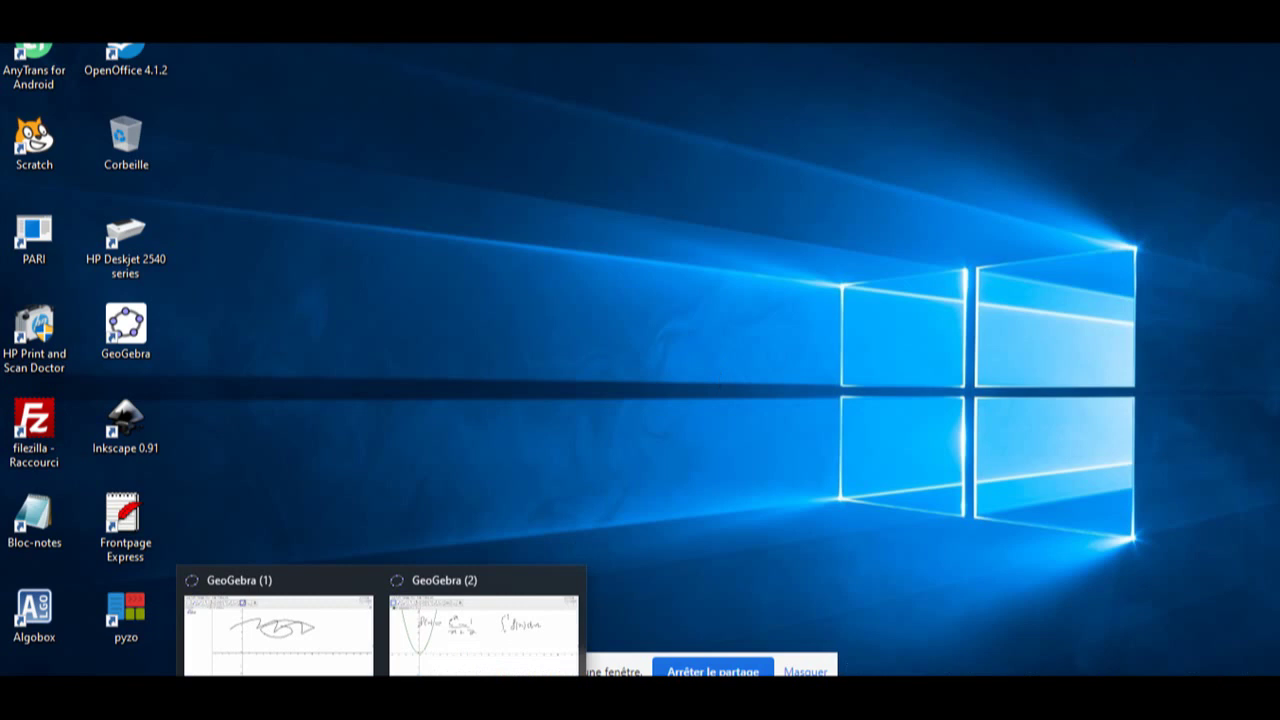
{"action": "mouse_move", "coordinate": [455, 662]}
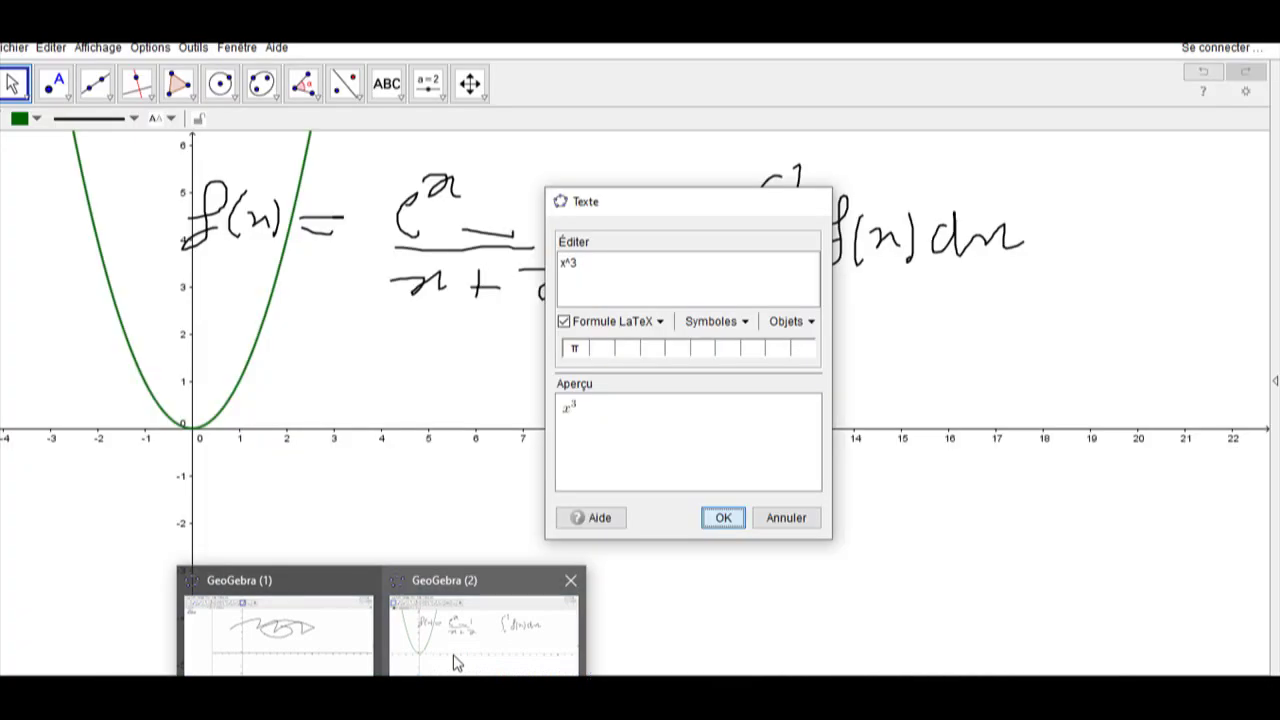
{"action": "left_click", "coordinate": [455, 662]}
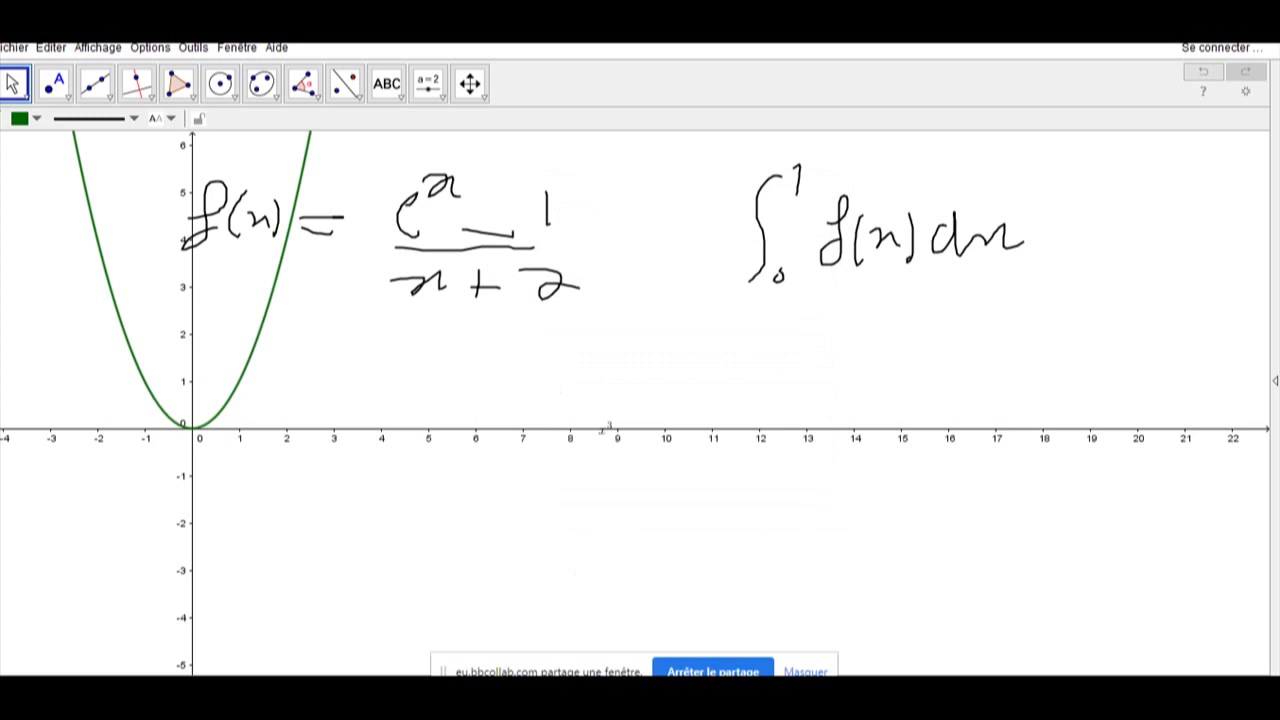
{"action": "mouse_move", "coordinate": [381, 700]}
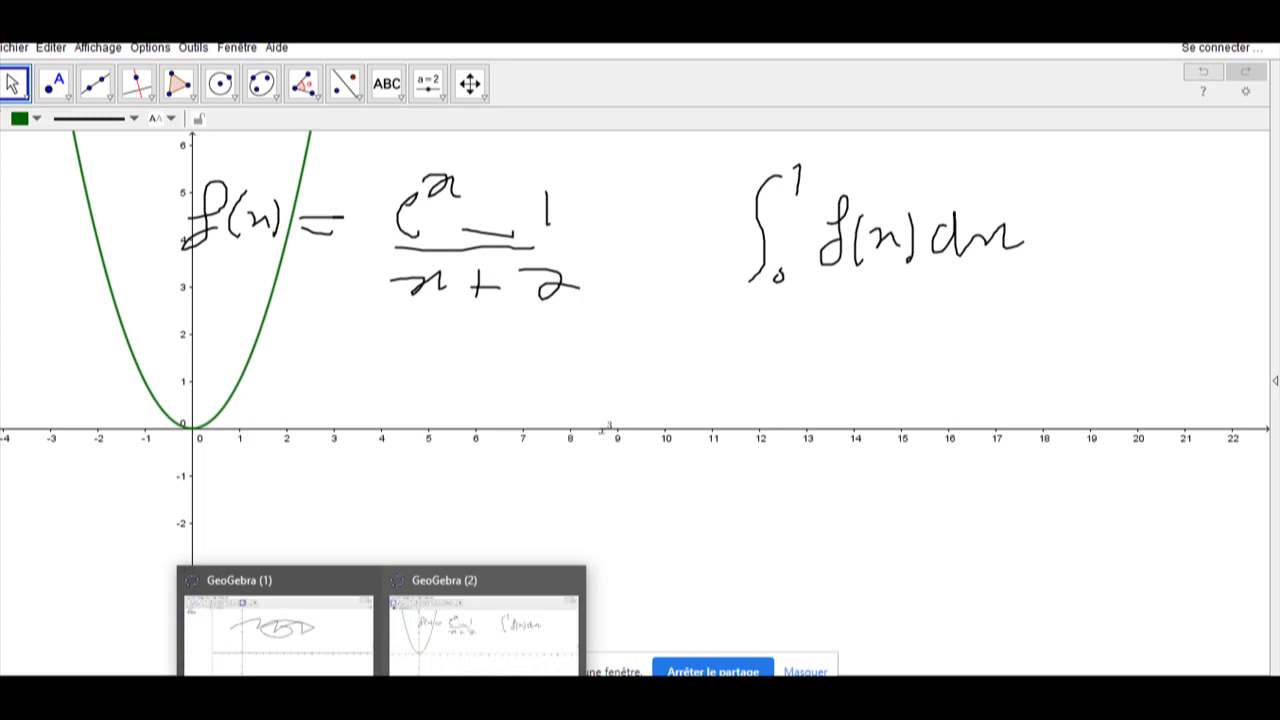
{"action": "left_click", "coordinate": [320, 660]}
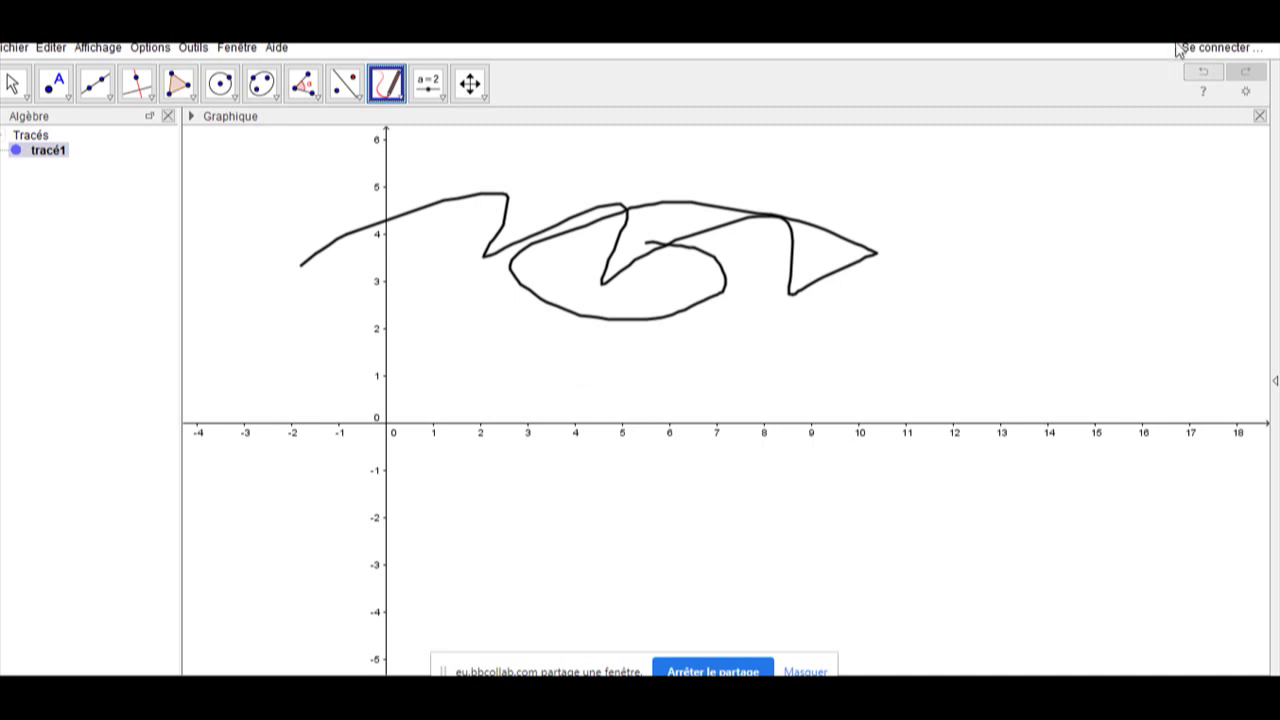
Return to the Collab session in Chrome and stop sharing the GeoGebra (2) window
{"action": "mouse_move", "coordinate": [335, 698]}
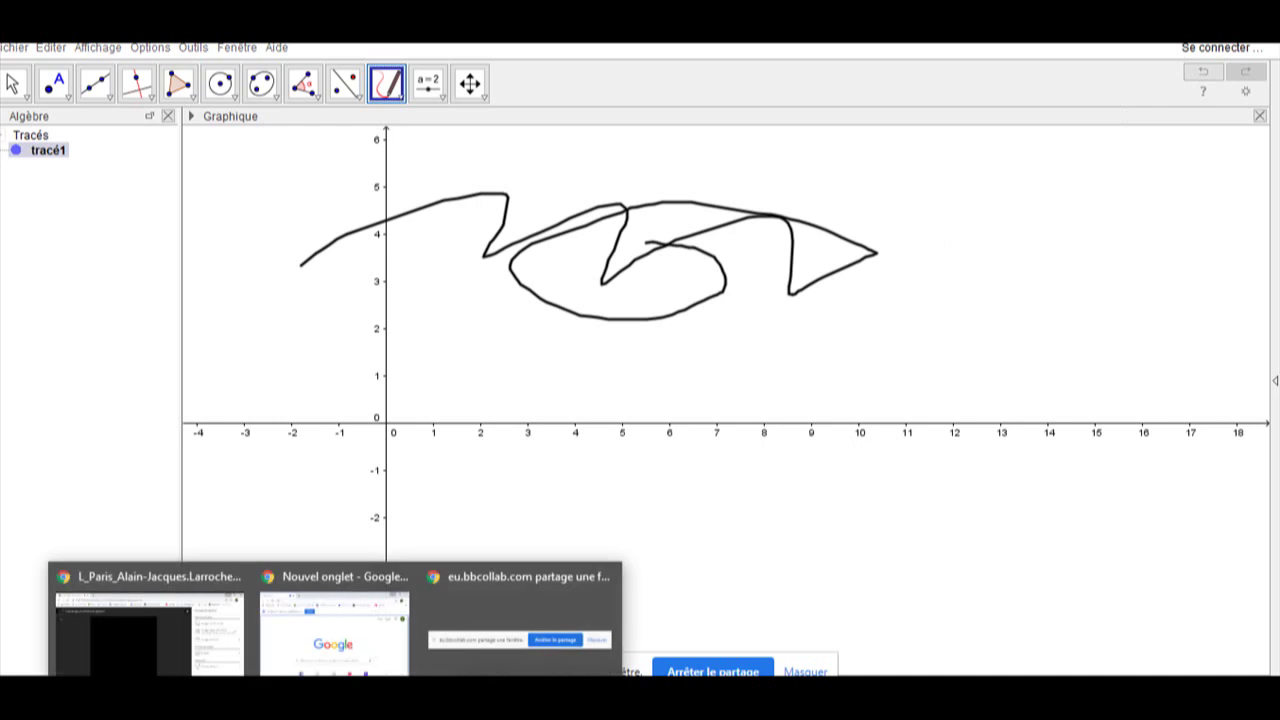
{"action": "left_click", "coordinate": [213, 629]}
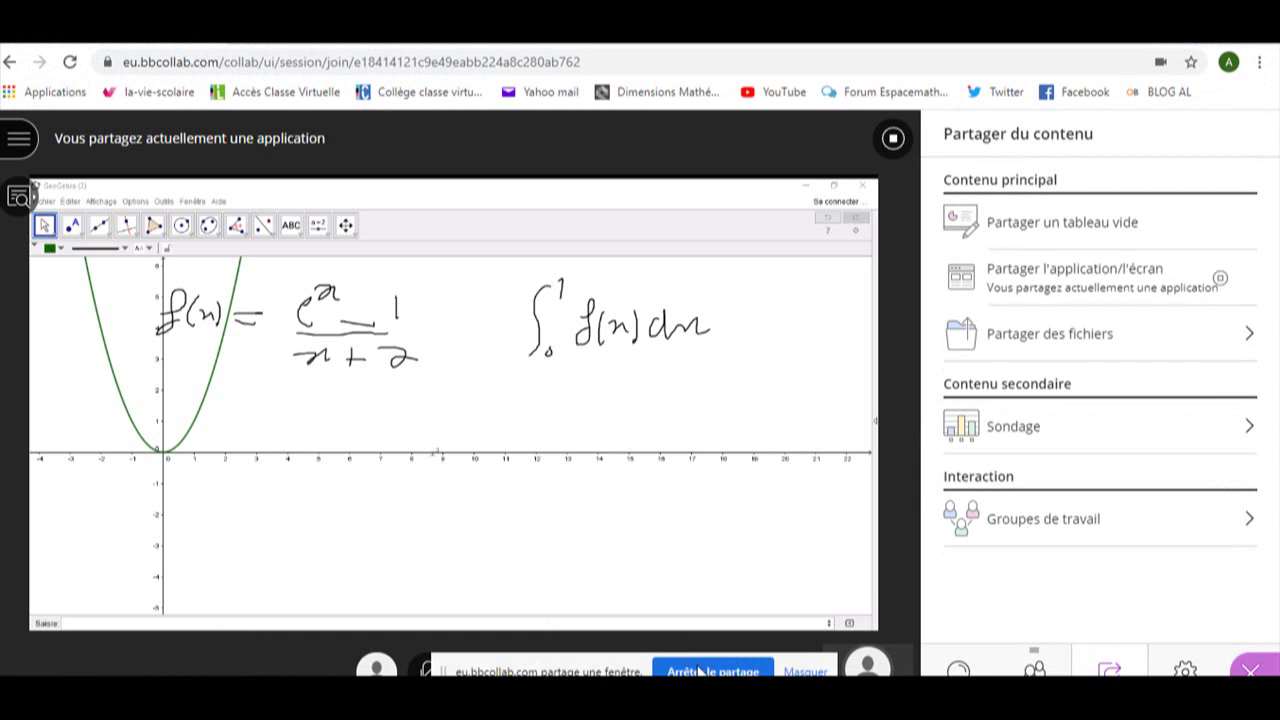
{"action": "left_click", "coordinate": [686, 660]}
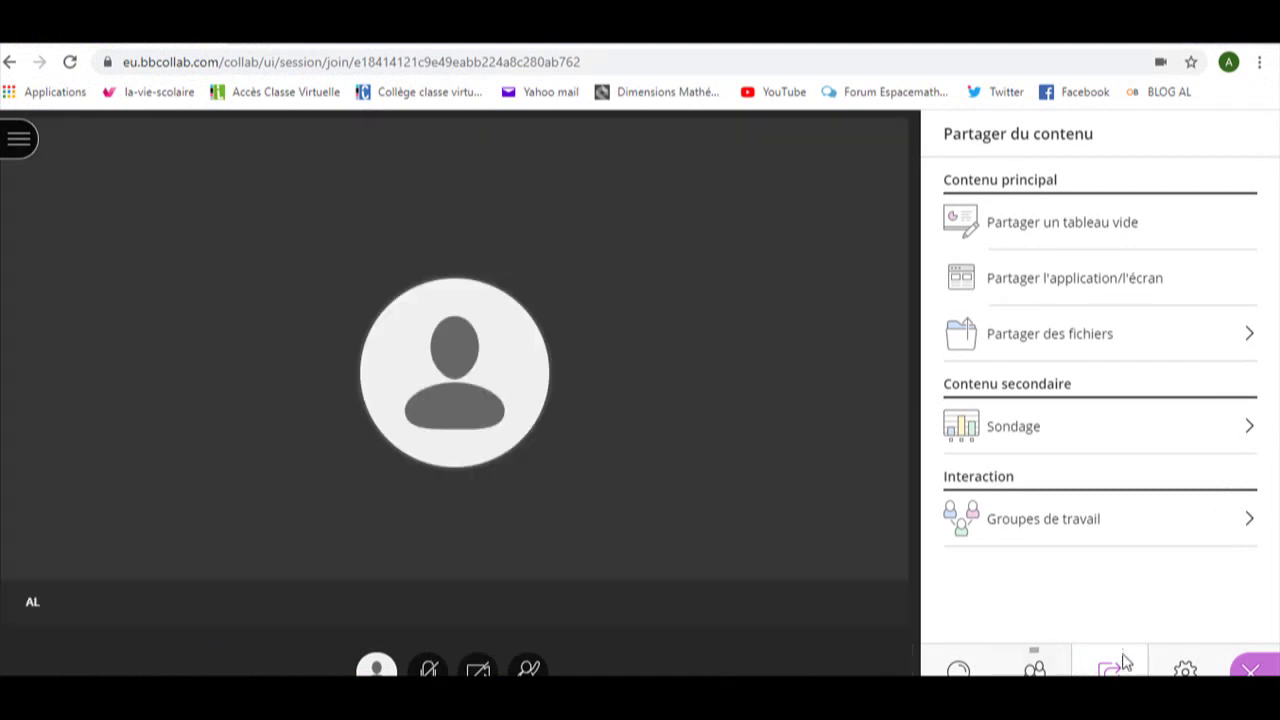
Share only the Chrome tab running the Bb Collaborate session, and end that share
{"action": "left_click", "coordinate": [1050, 285]}
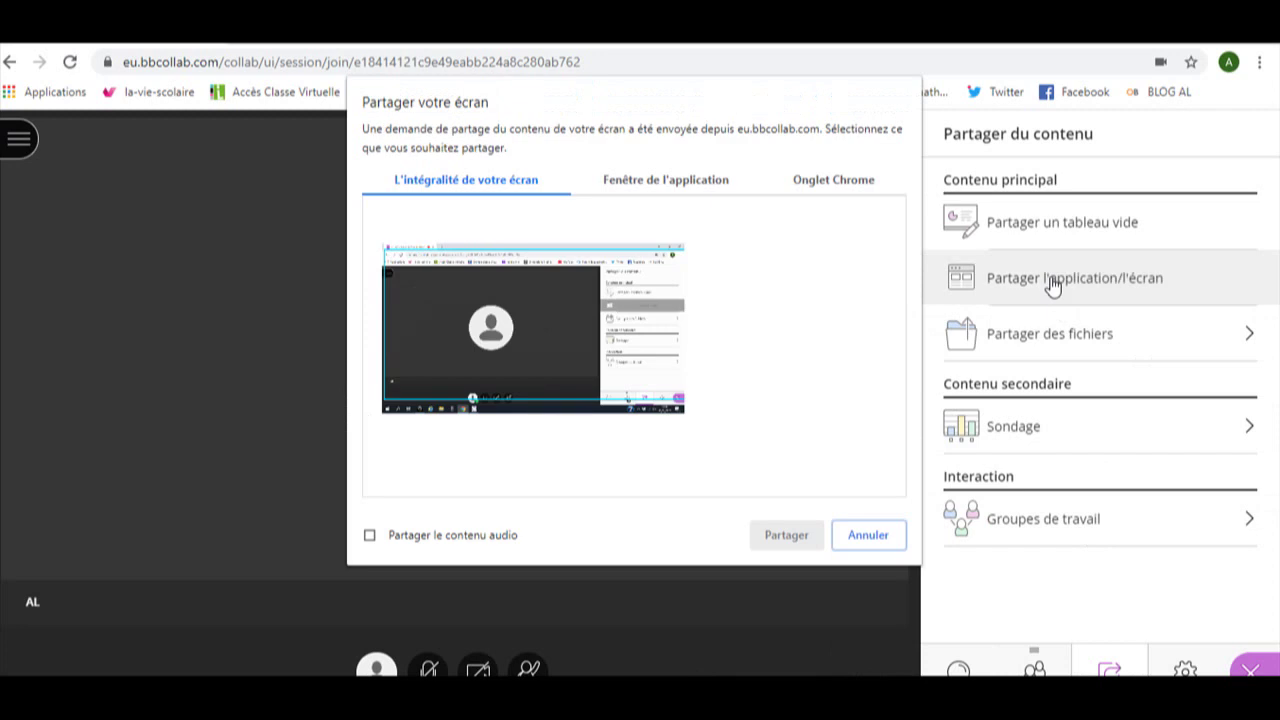
{"action": "left_click", "coordinate": [850, 188]}
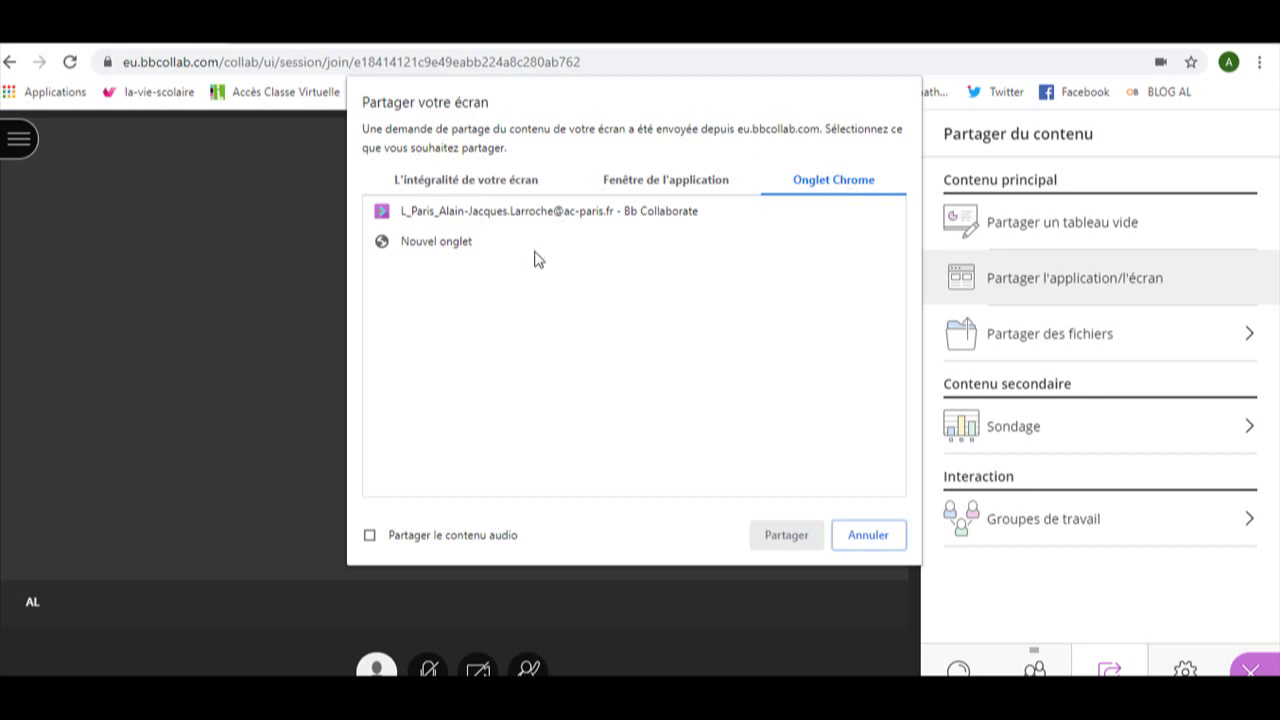
{"action": "left_click", "coordinate": [534, 212]}
{"action": "left_click", "coordinate": [786, 535]}
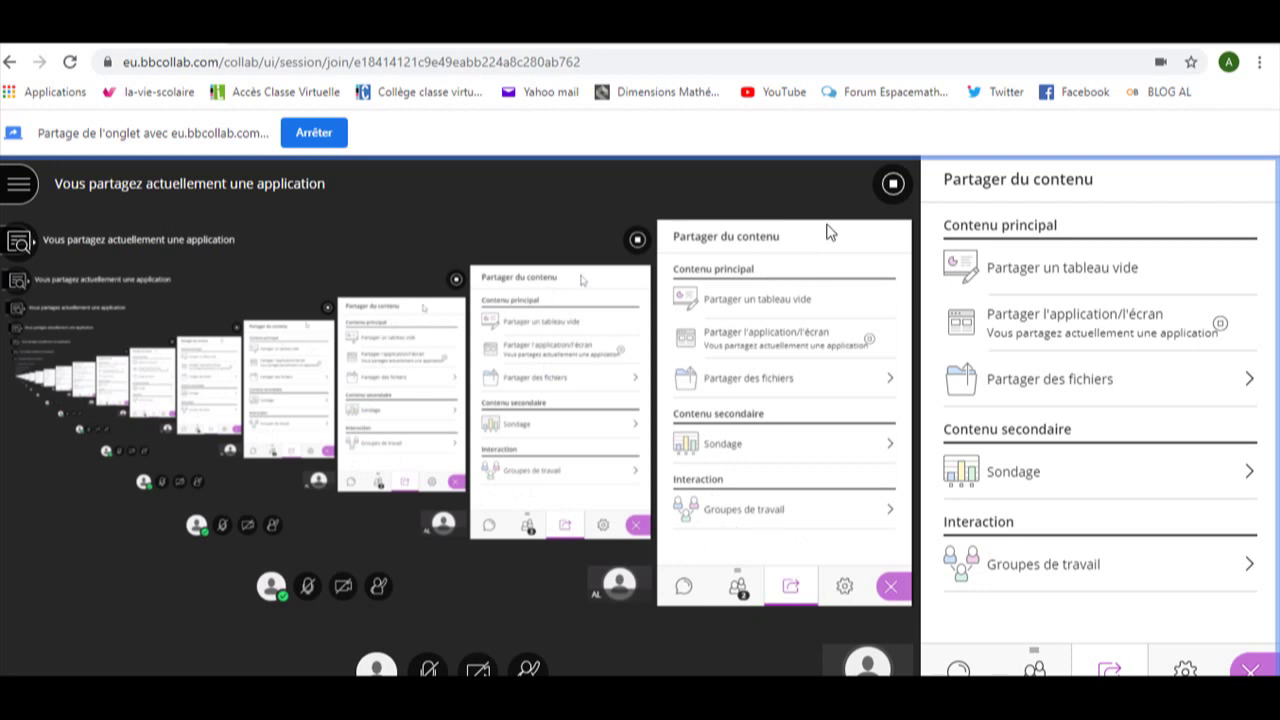
{"action": "left_click", "coordinate": [893, 183]}
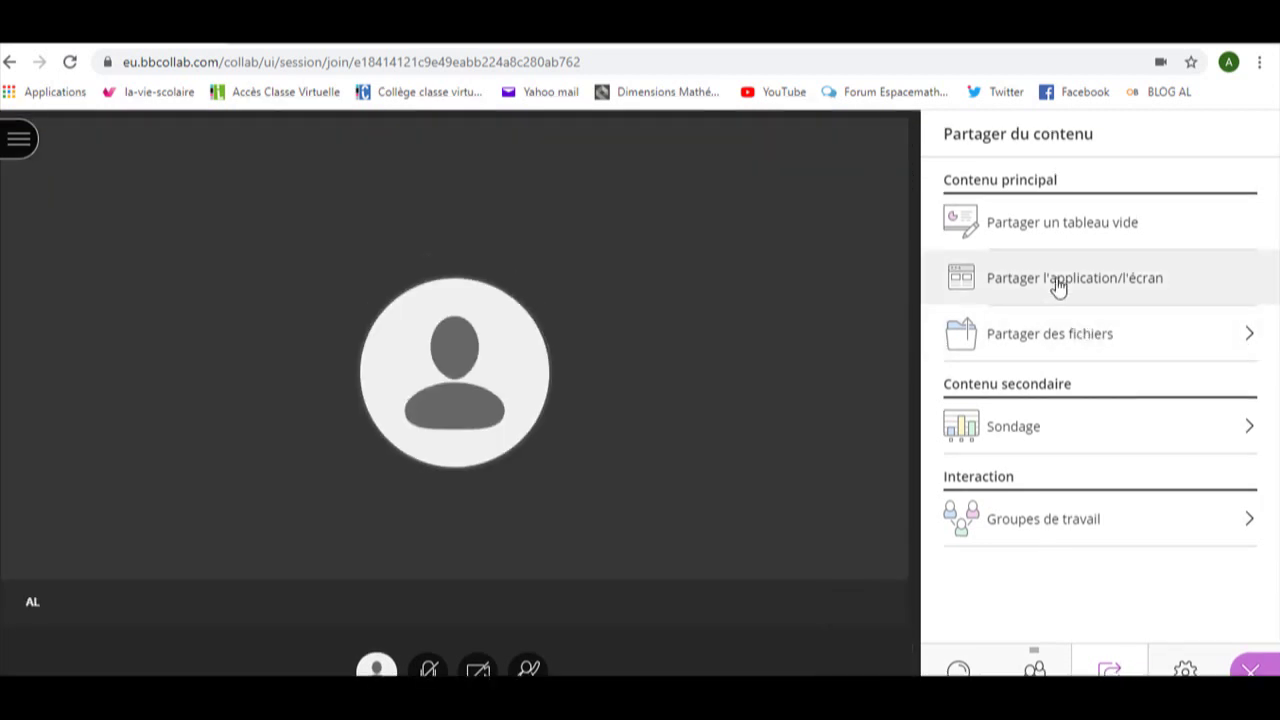
Share only the "Nouvel onglet" Chrome tab, and end the share by closing that tab's window
{"action": "left_click", "coordinate": [1058, 286]}
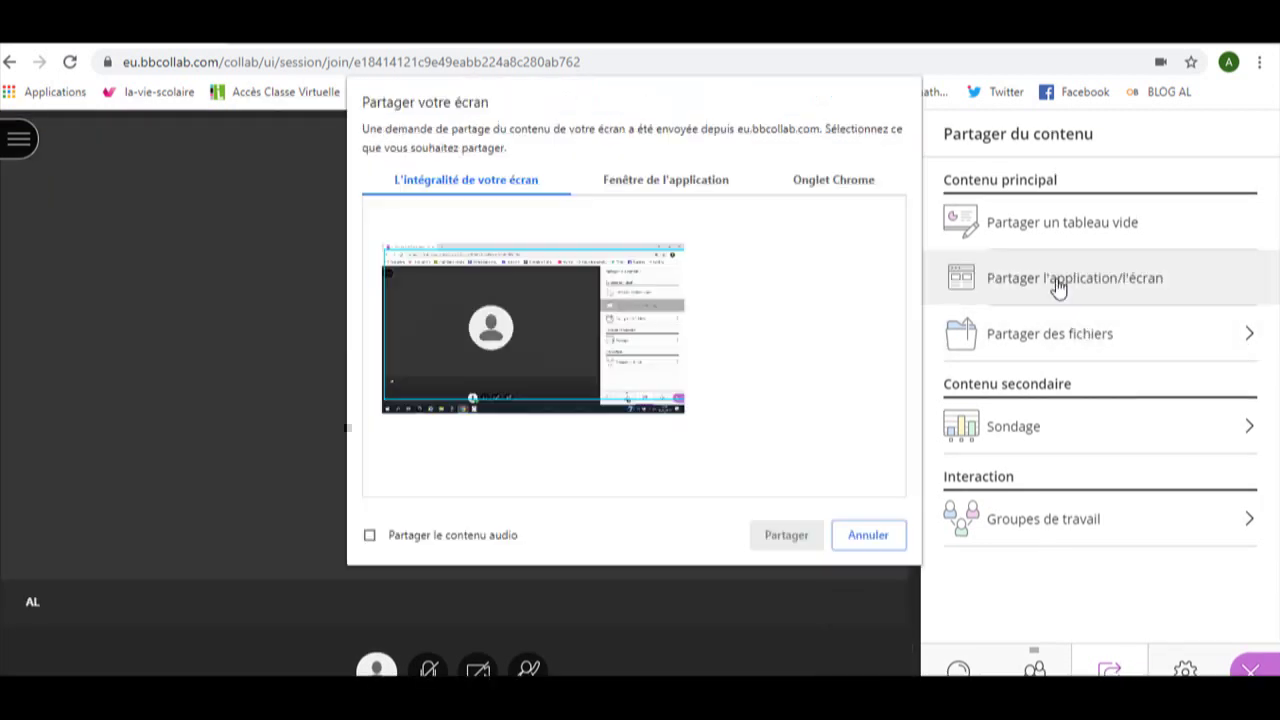
{"action": "left_click", "coordinate": [828, 186]}
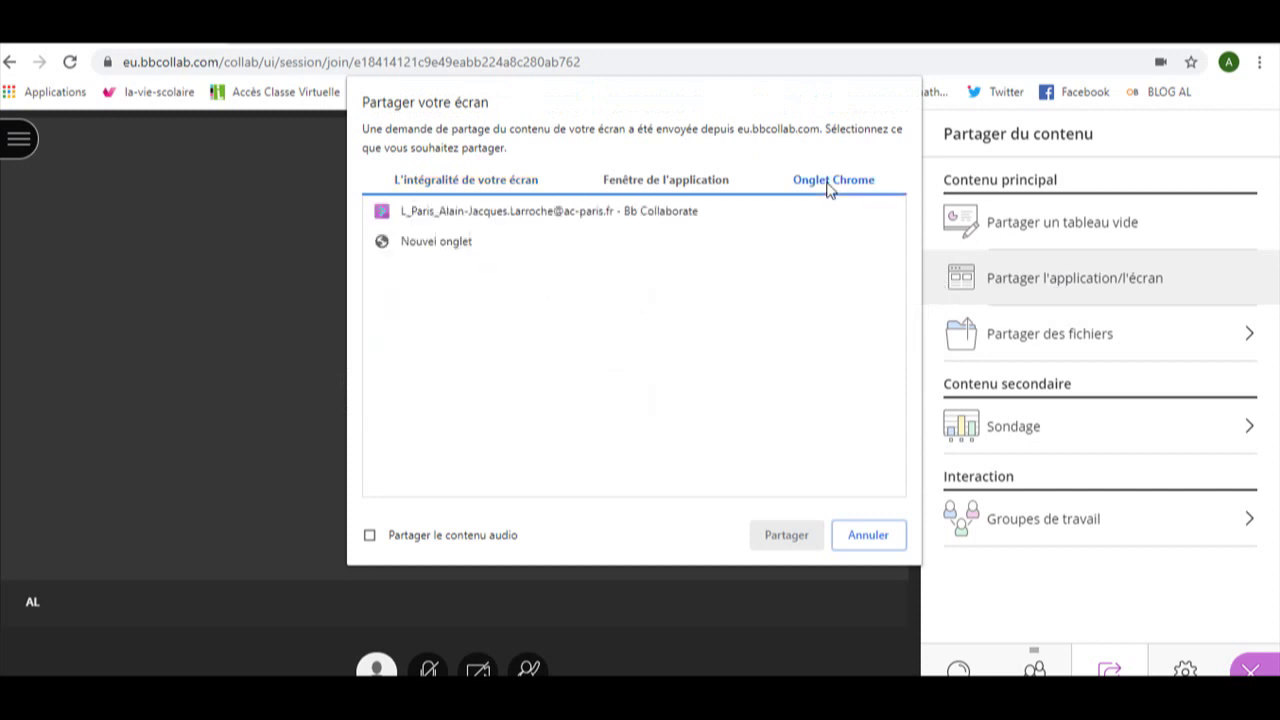
{"action": "left_click", "coordinate": [421, 247]}
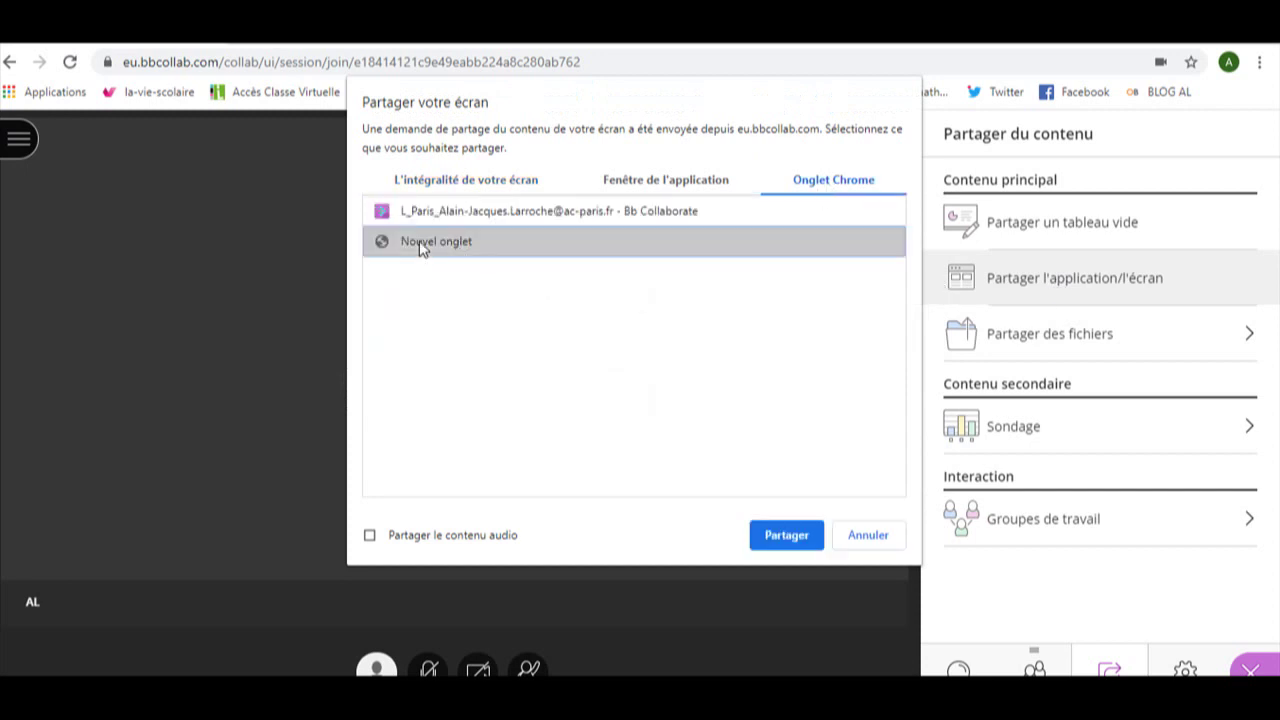
{"action": "left_click", "coordinate": [785, 536]}
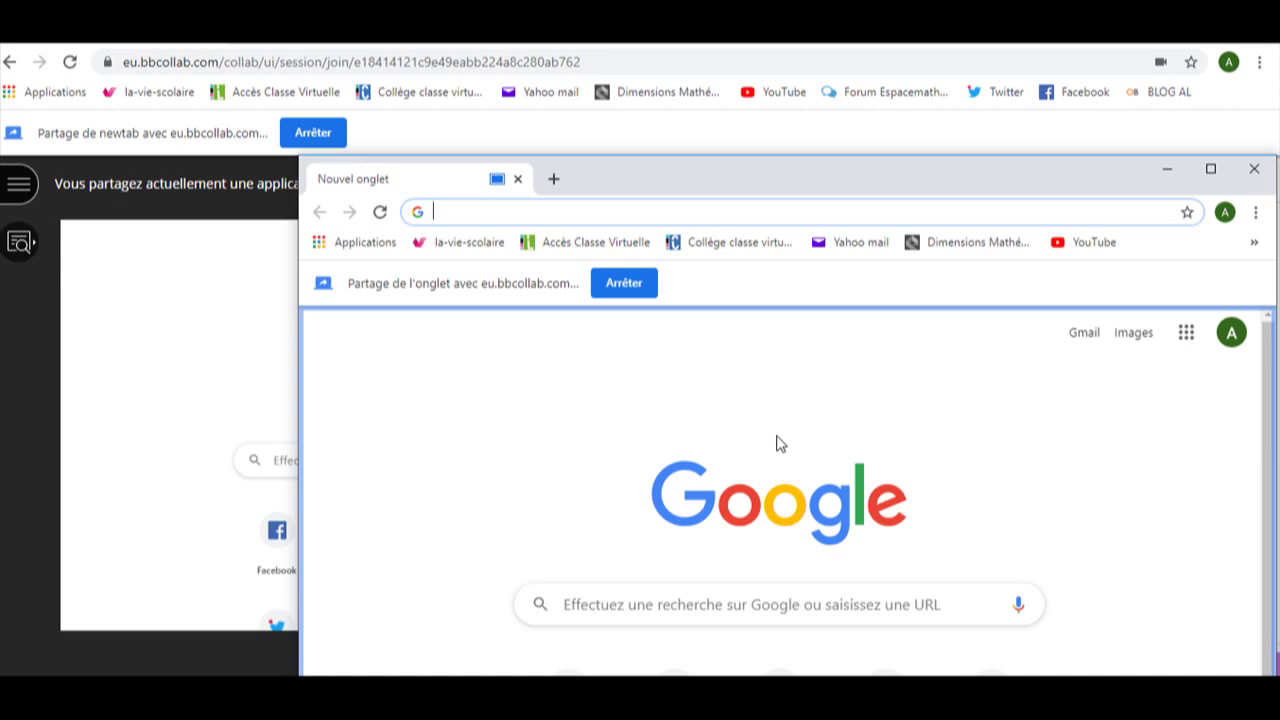
{"action": "left_click", "coordinate": [1254, 170]}
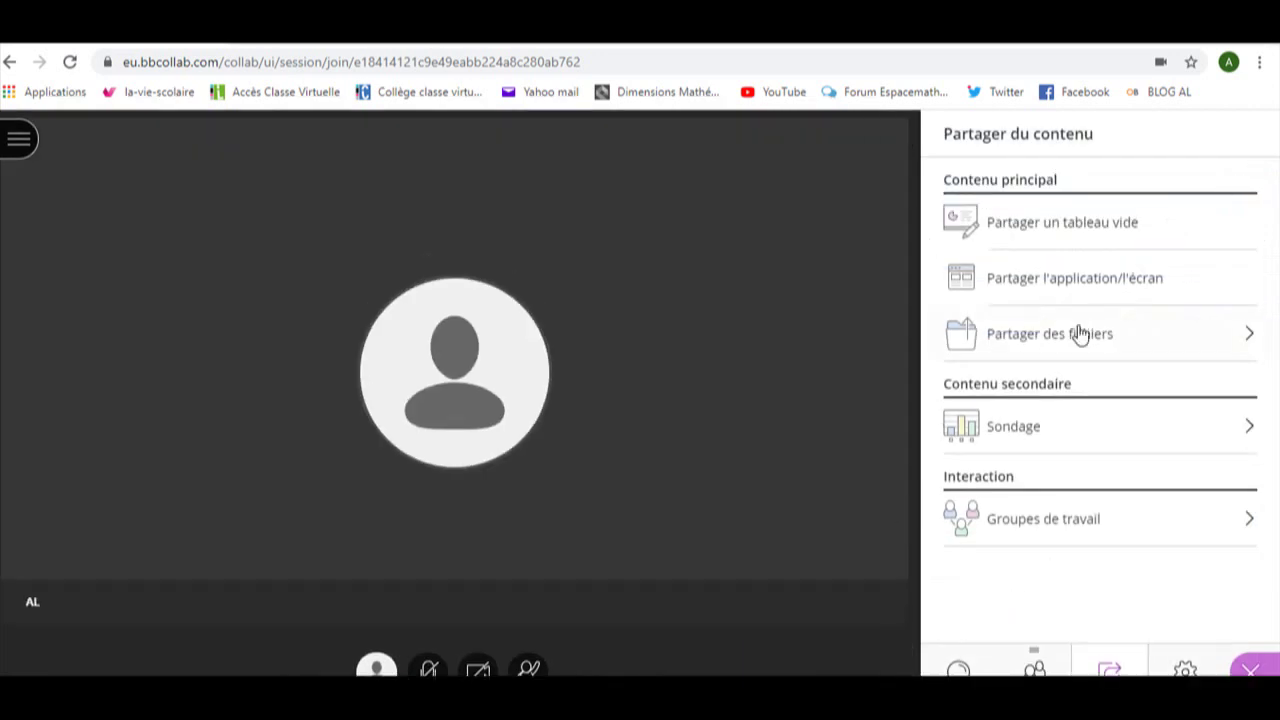
Reopen the choices for sharing an application or screen, and bring up YouCam's desktop capture window
{"action": "left_click", "coordinate": [1056, 296]}
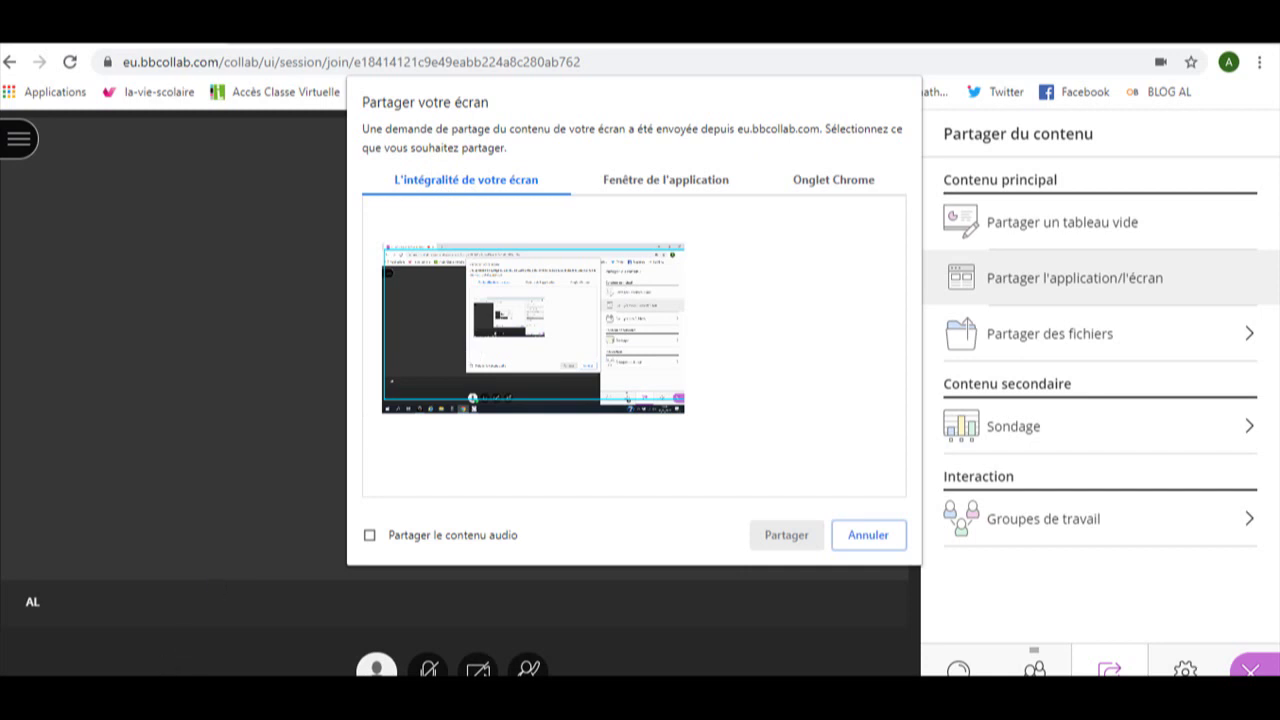
{"action": "mouse_move", "coordinate": [150, 698]}
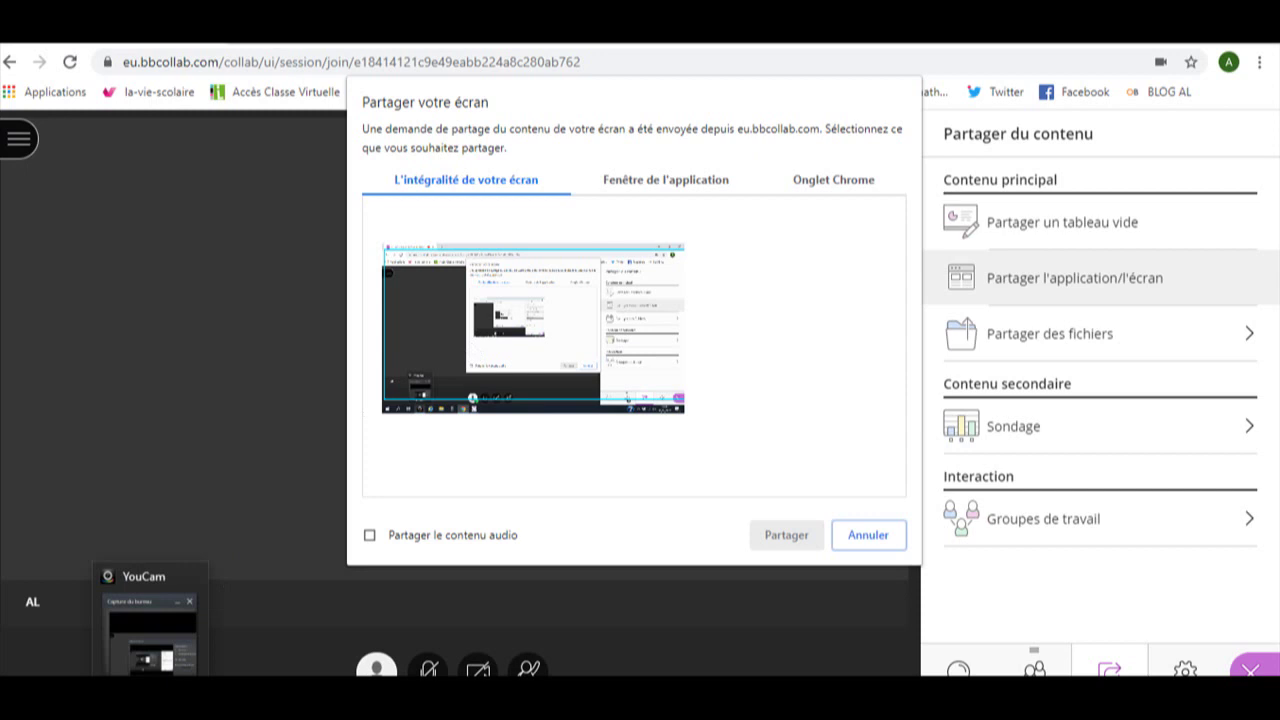
{"action": "left_click", "coordinate": [150, 698]}
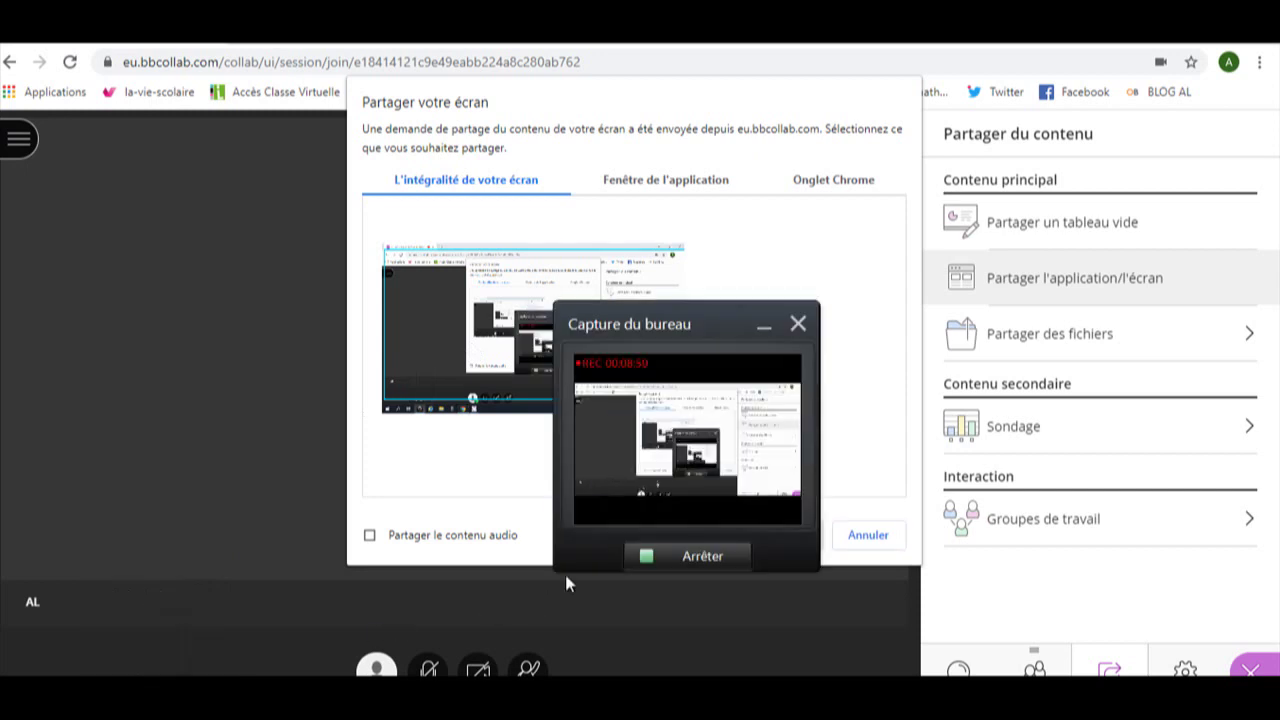